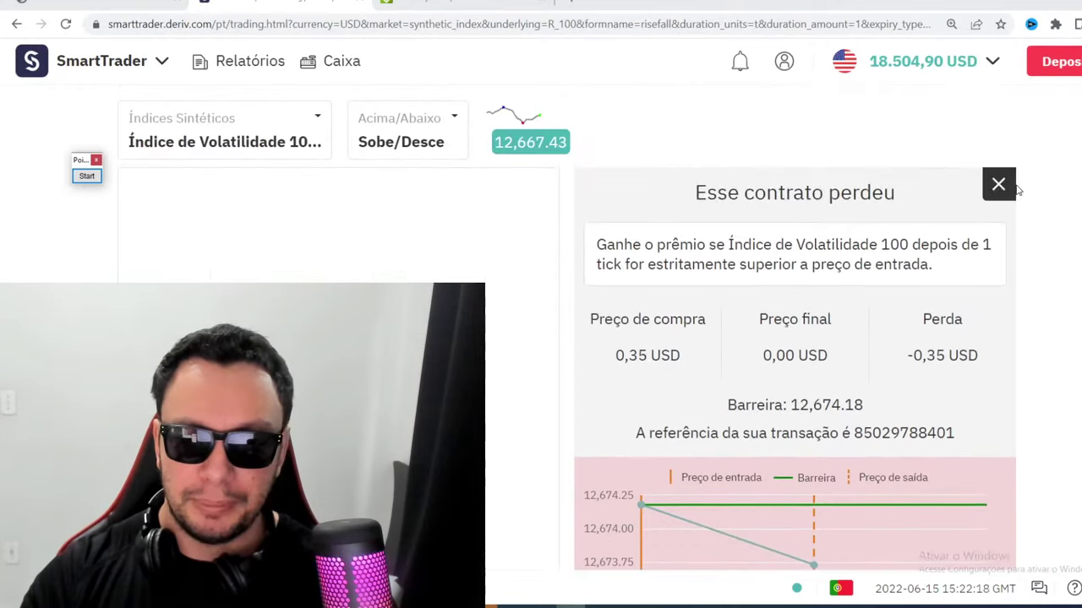
Close the lost-contract result and reposition the multibot's Resumo window
left_click(997, 183)
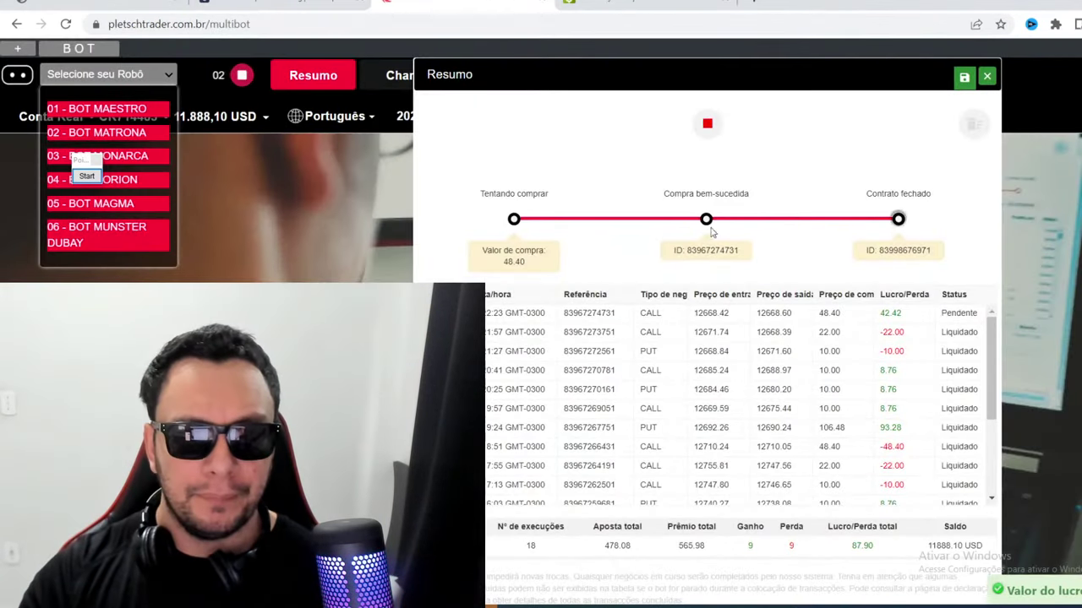
left_click_drag(716, 79, 688, 80)
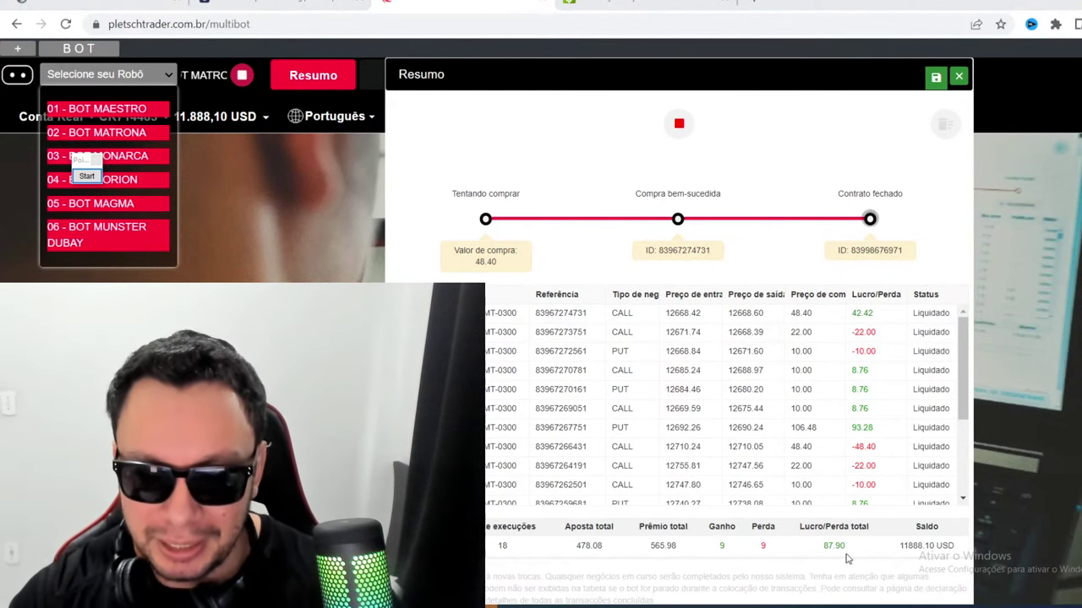
Convert 87,90 US dollars to reais on dolarhoje.com and dismiss the banner advertisement below the converter
left_click(642, 3)
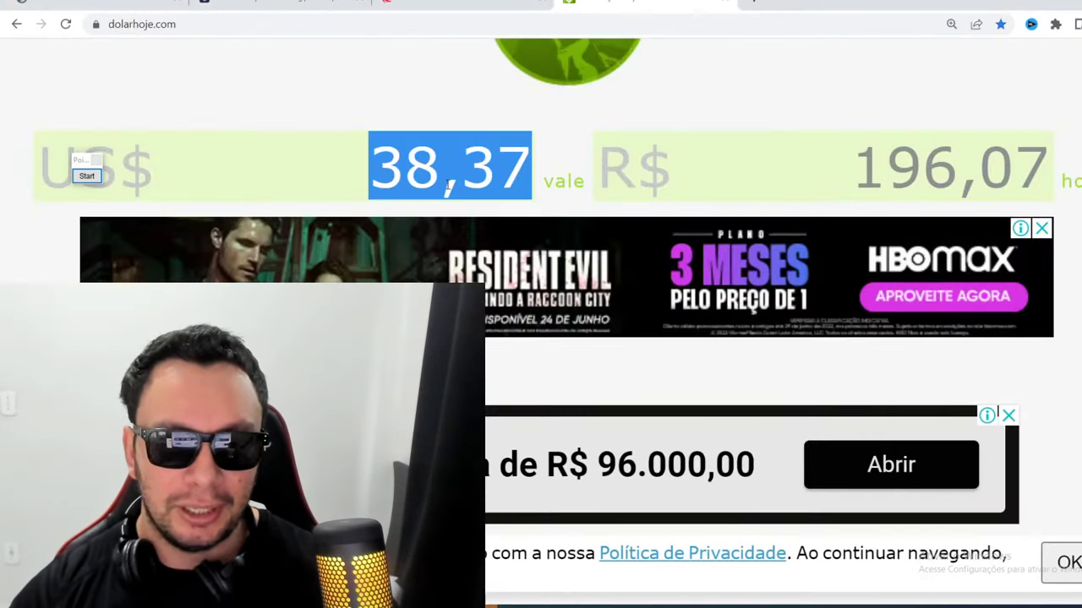
type("87,90")
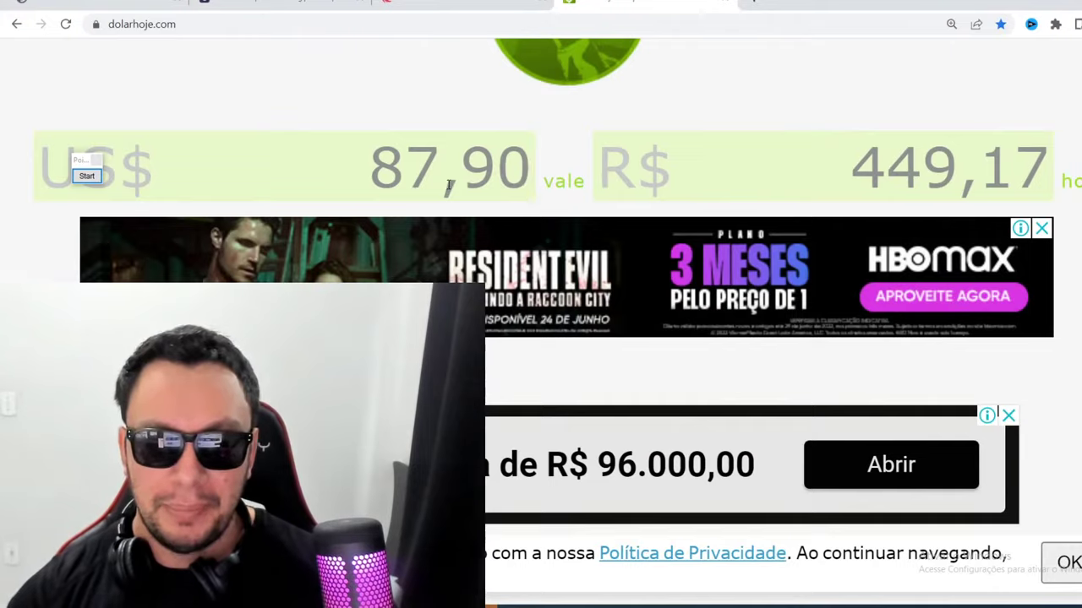
scroll(449, 184, "down", 1)
scroll(489, 178, "up", 2)
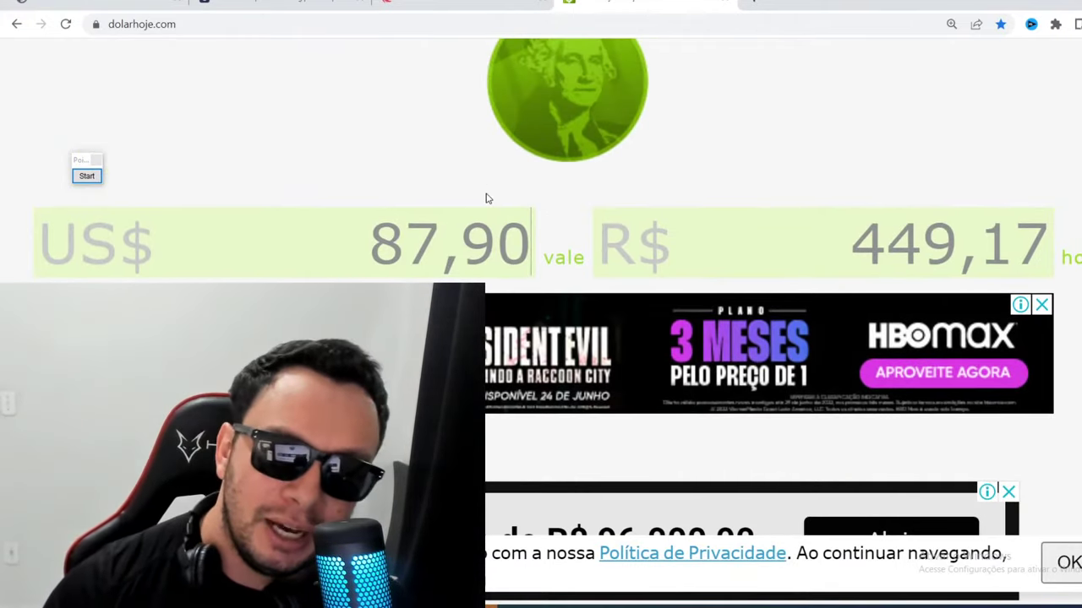
left_click(1042, 304)
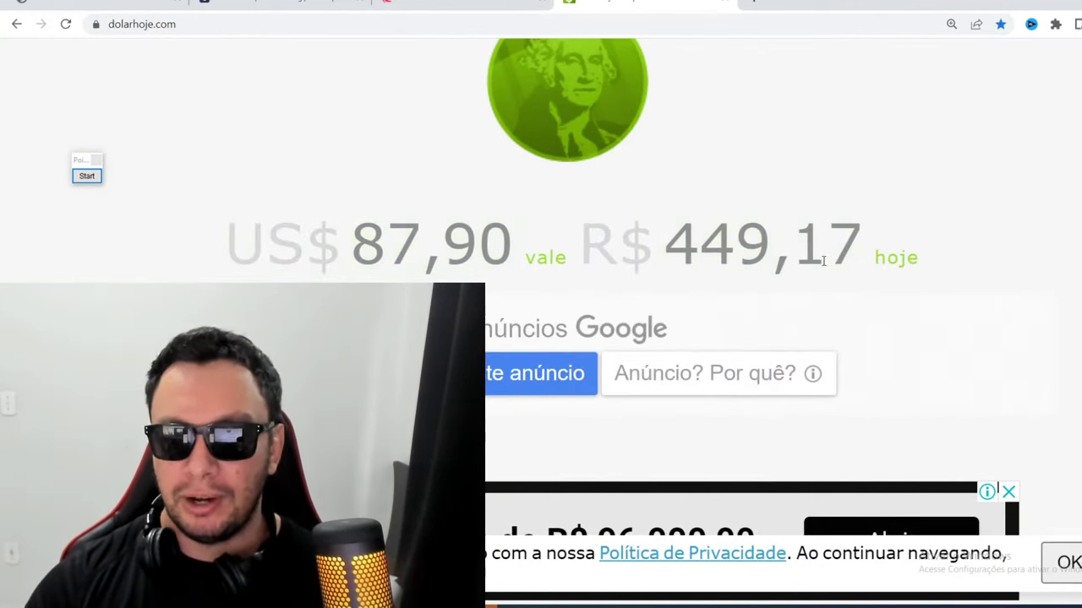
Close the multibot page and convert 1 US dollar to reais on dolarhoje.com
left_click(460, 3)
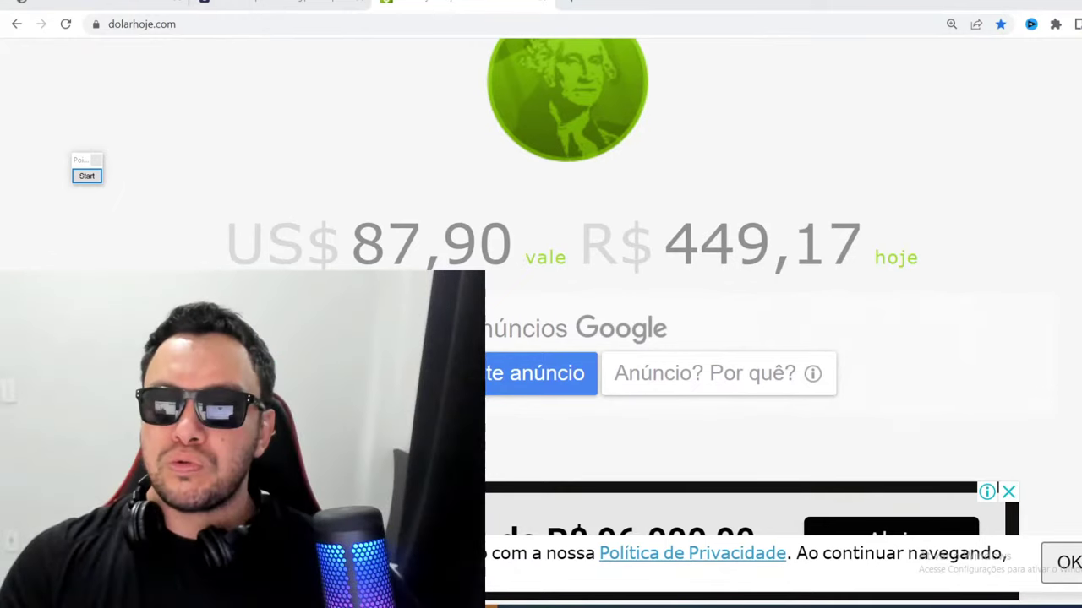
scroll(435, 265, "up", 2)
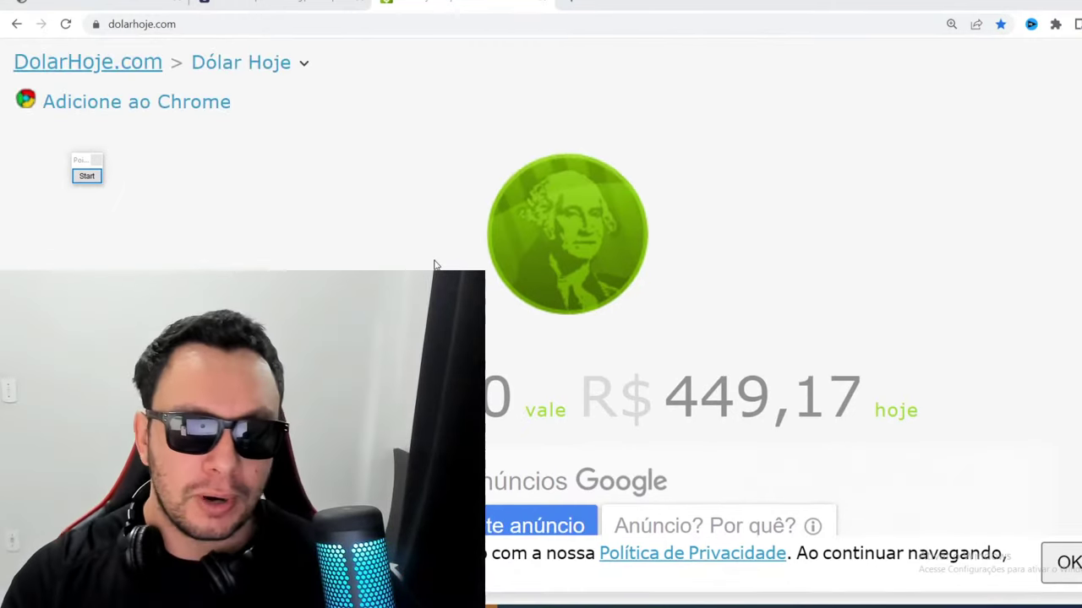
left_click(87, 176)
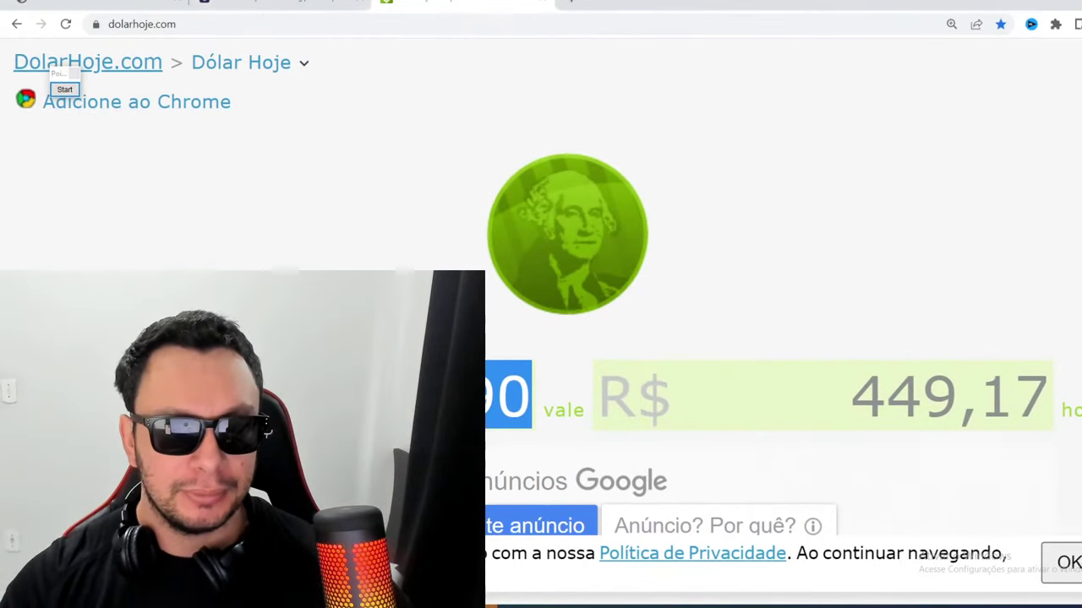
type("1")
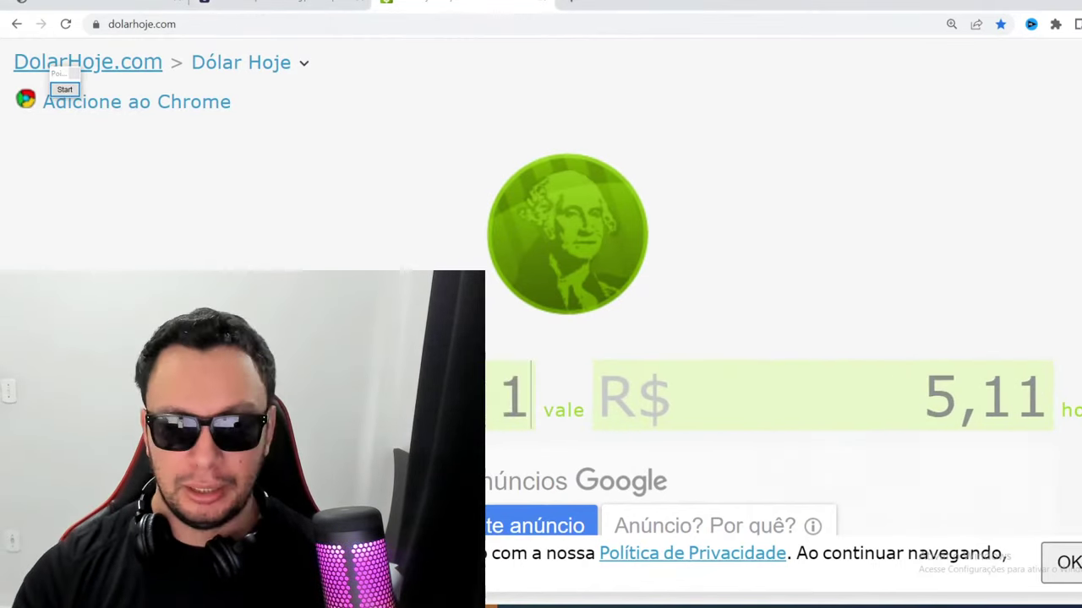
Switch to SmartTrader and display the Gráfico price chart for Índice de Volatilidade 100
left_click(292, 1)
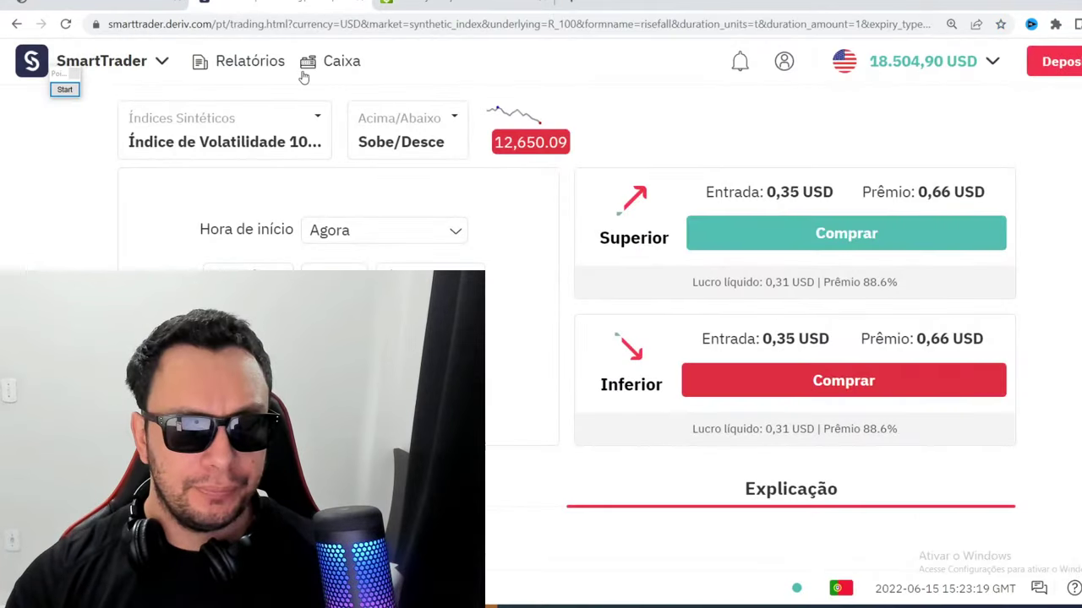
scroll(664, 193, "down", 3)
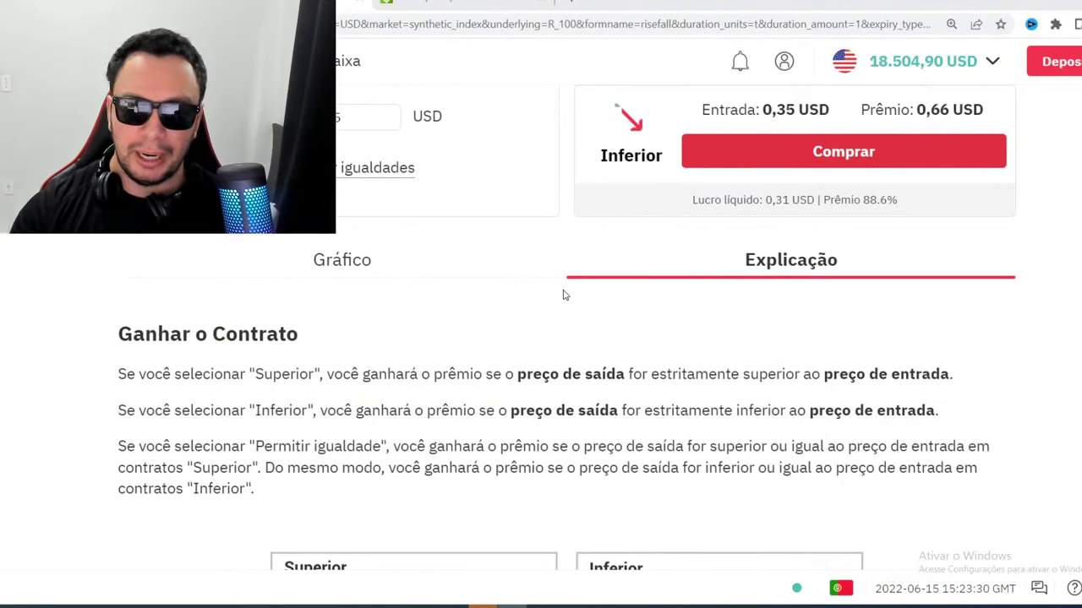
scroll(549, 288, "down", 2)
scroll(539, 283, "up", 2)
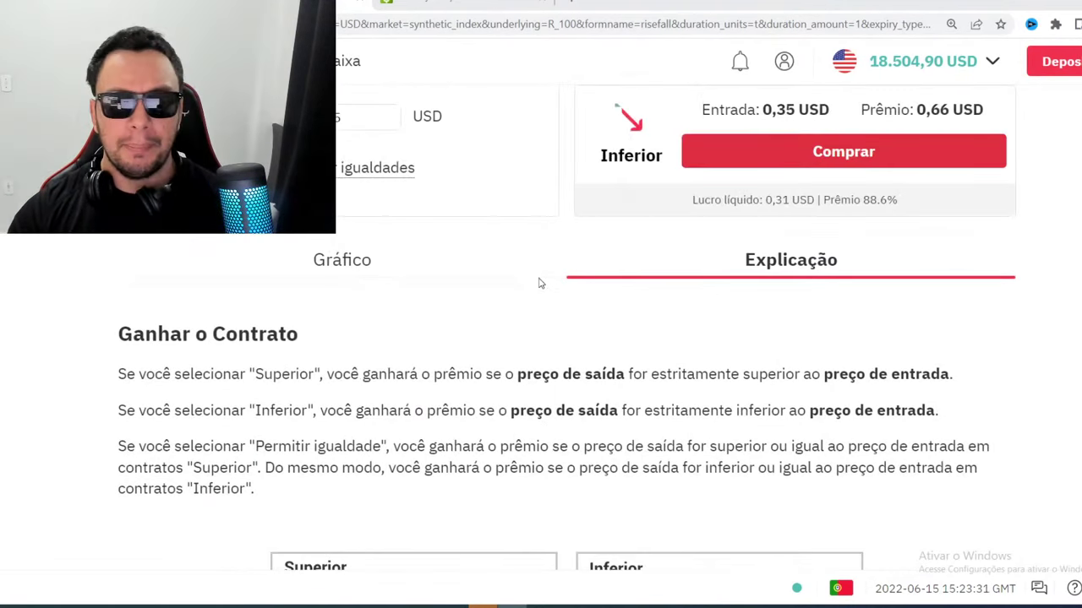
left_click(355, 279)
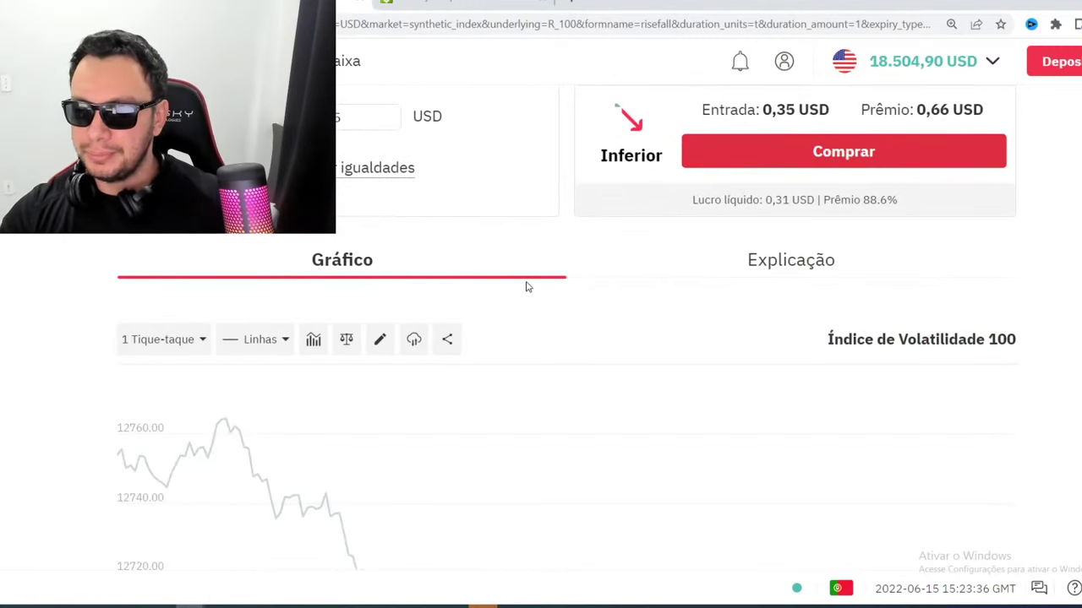
scroll(525, 287, "down", 2)
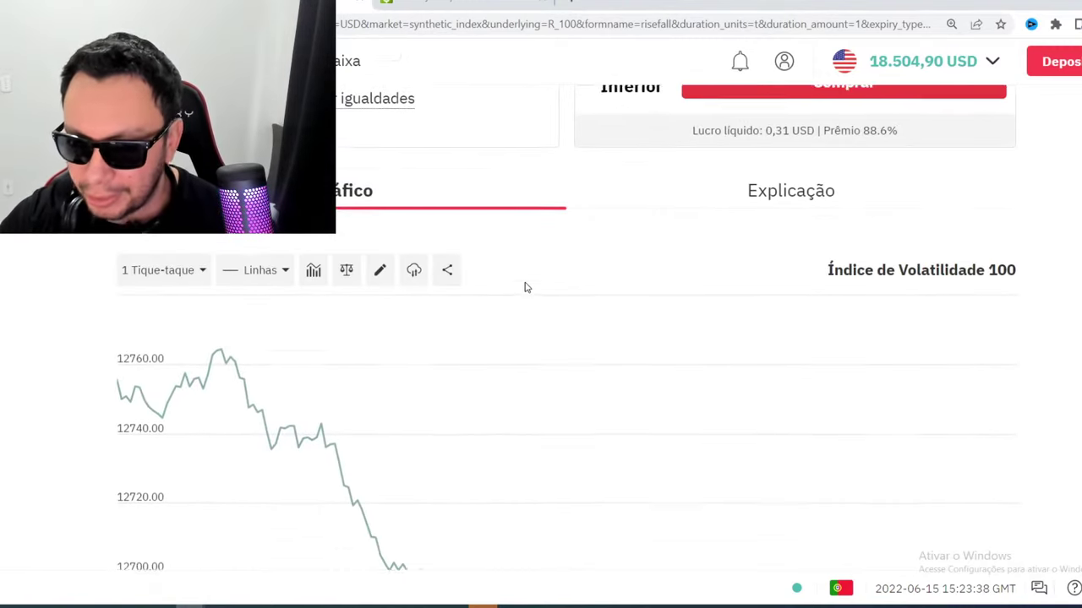
scroll(524, 288, "down", 2)
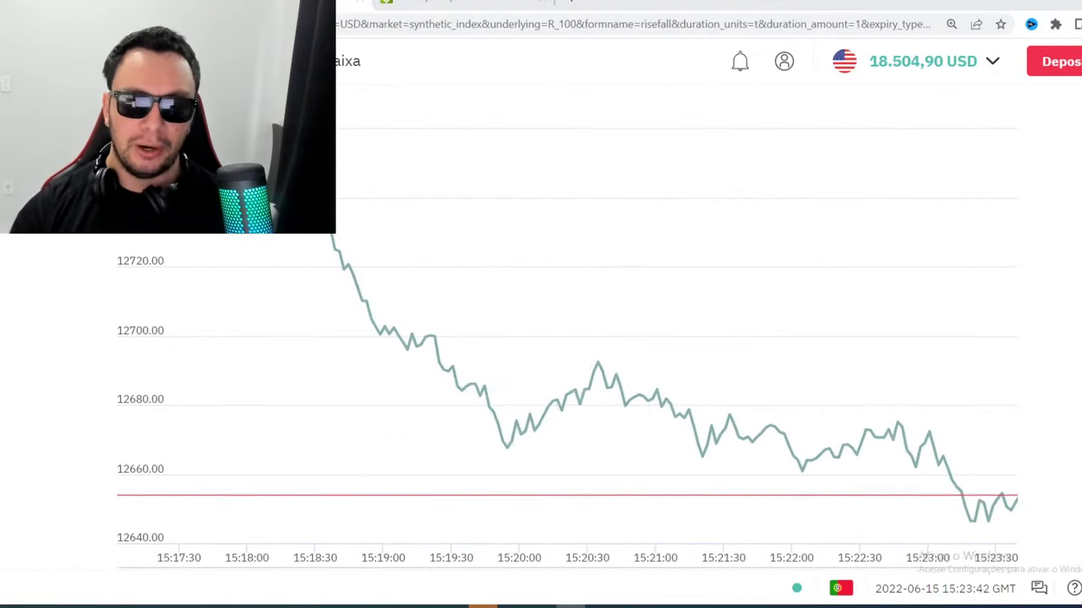
Annotate the chart with a thick red downtrend arrow and black arrows along the horizontal time axis and vertical price axis
key("ctrl+shift+w")
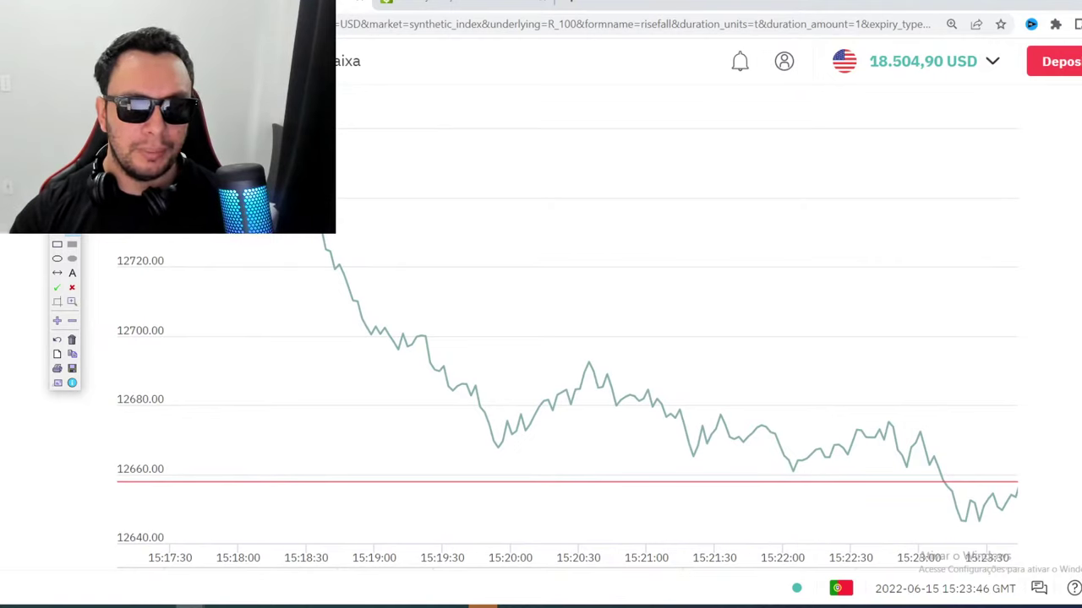
left_click_drag(254, 120, 1018, 460)
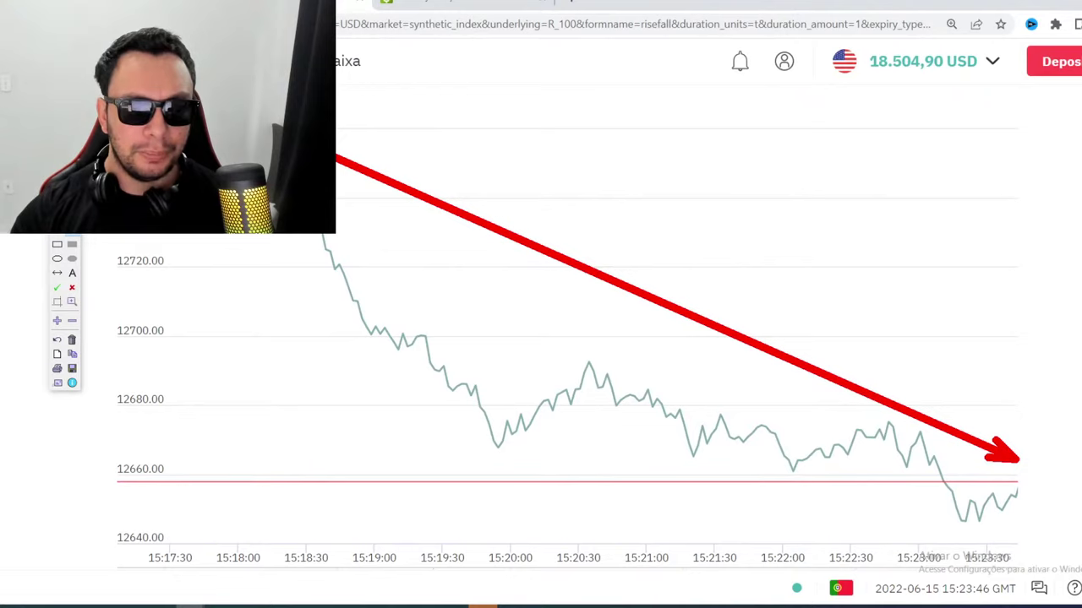
left_click_drag(103, 488, 1078, 485)
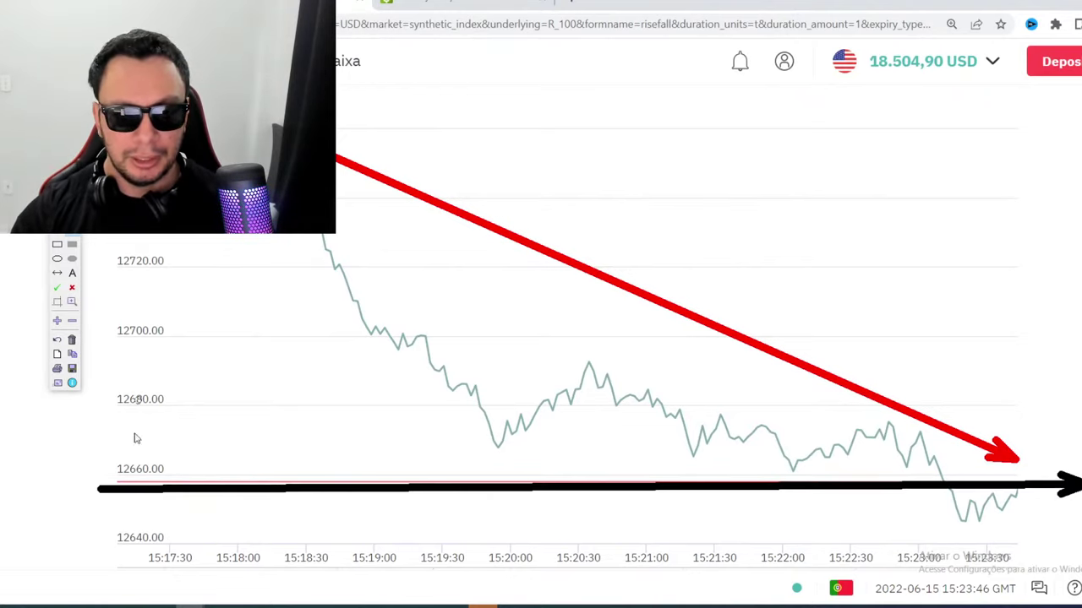
left_click_drag(118, 542, 118, 239)
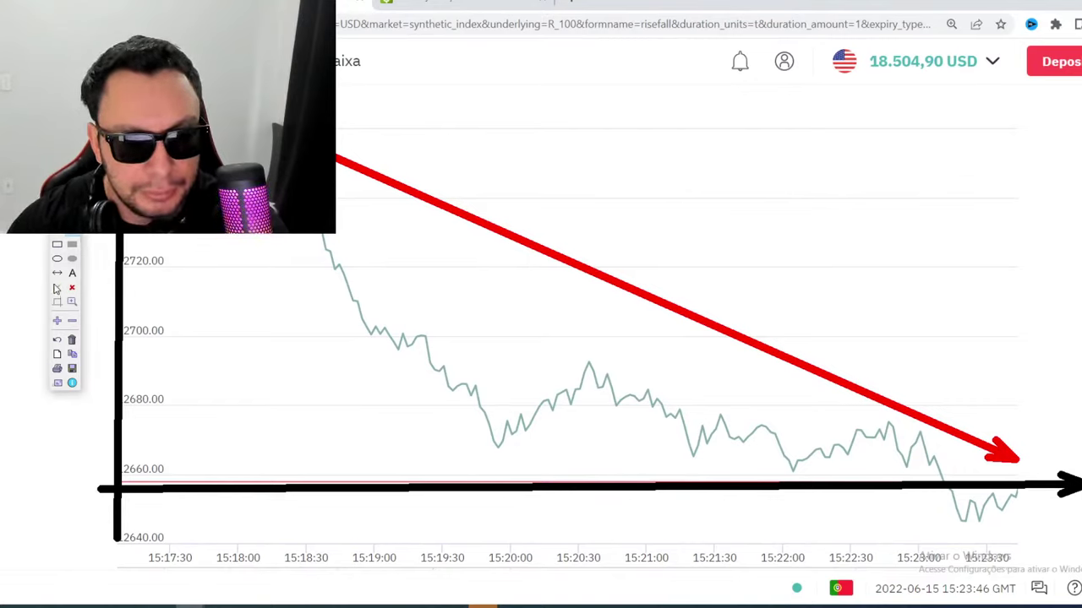
Add the text label "tempo" just below the middle of the horizontal black arrow
left_click(73, 274)
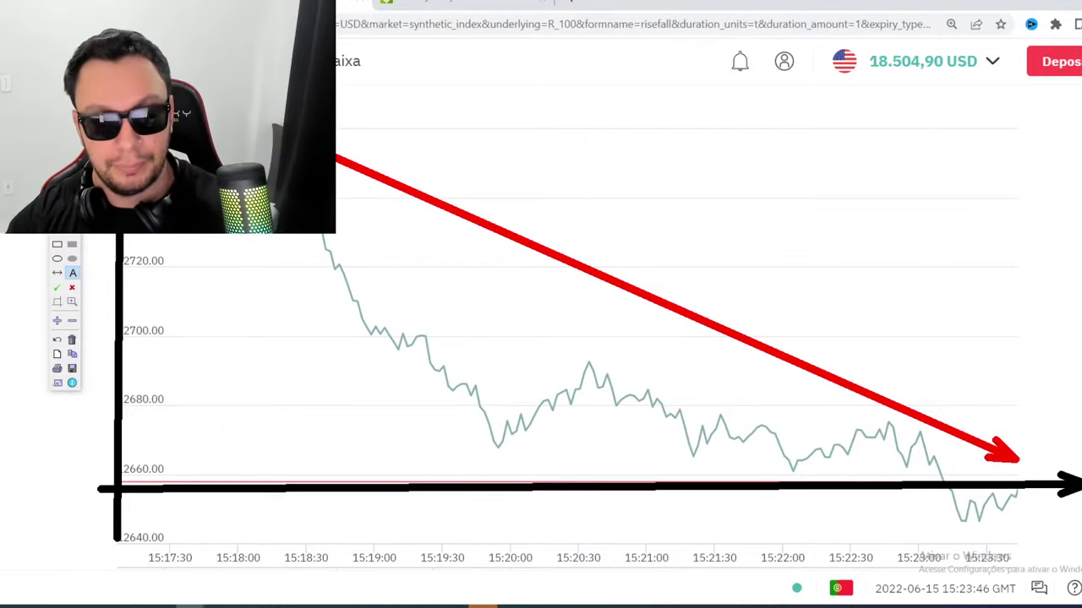
left_click(535, 505)
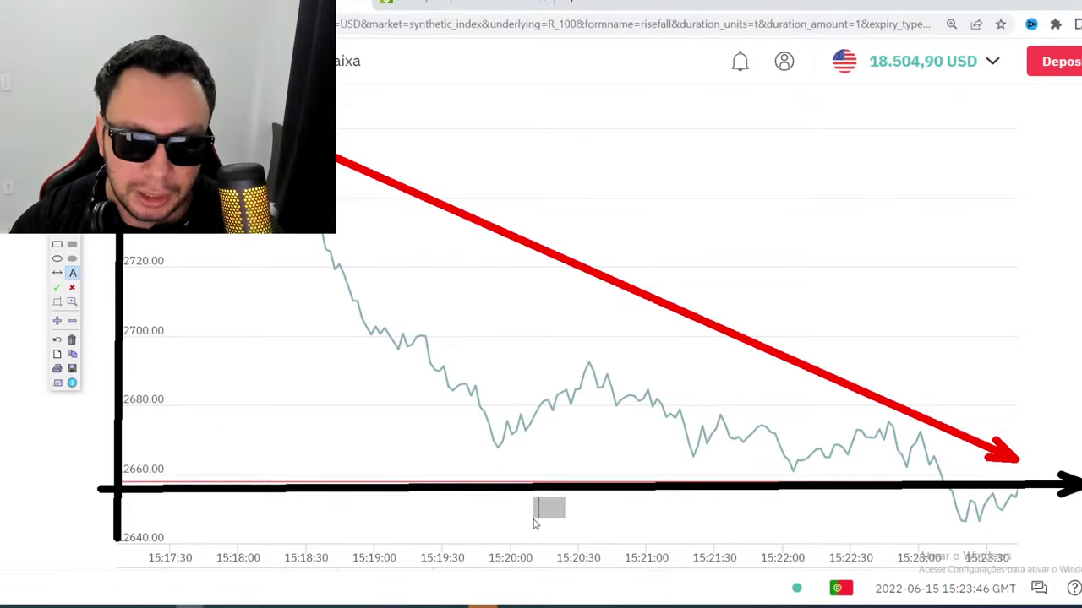
type("tempo")
left_click(605, 513)
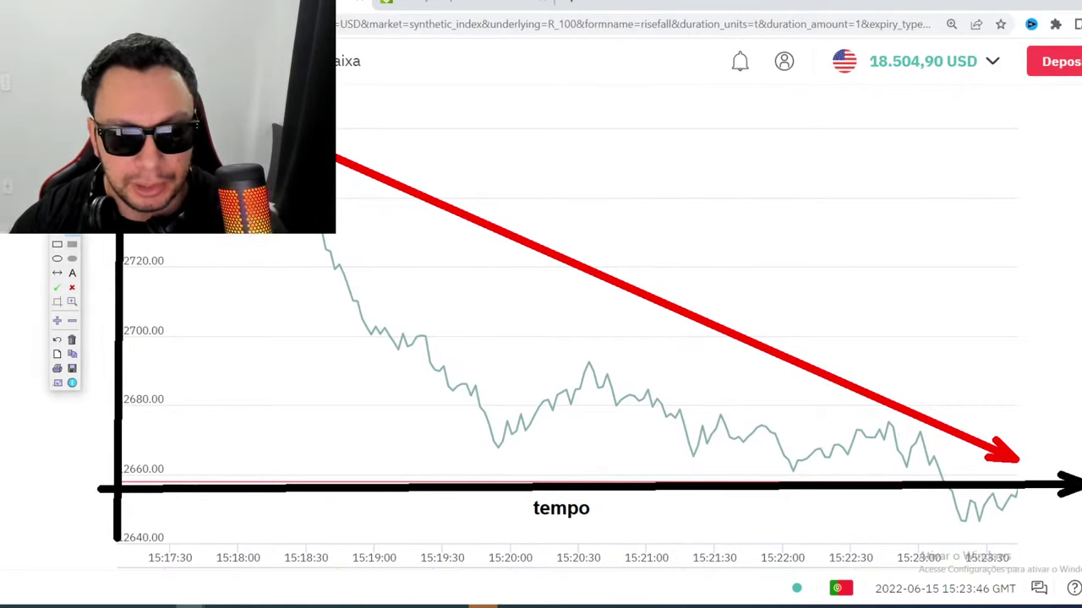
Draw ten short red arrows pointing down, spaced along the black time axis
left_click_drag(190, 467, 192, 505)
left_click_drag(267, 454, 271, 500)
left_click_drag(359, 454, 365, 504)
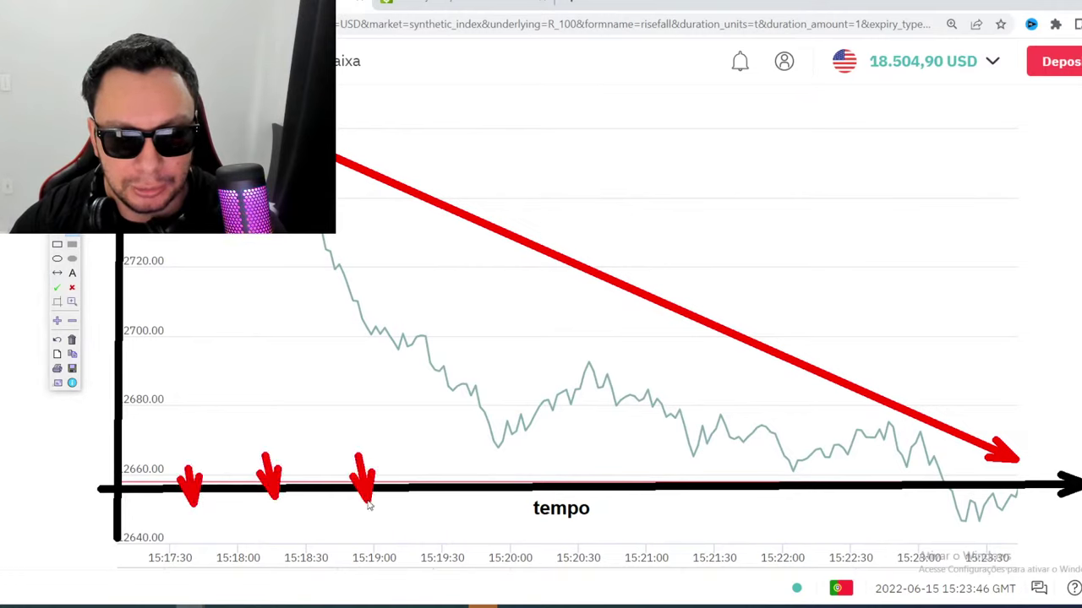
left_click_drag(427, 463, 452, 511)
left_click_drag(494, 467, 521, 511)
left_click_drag(547, 465, 561, 499)
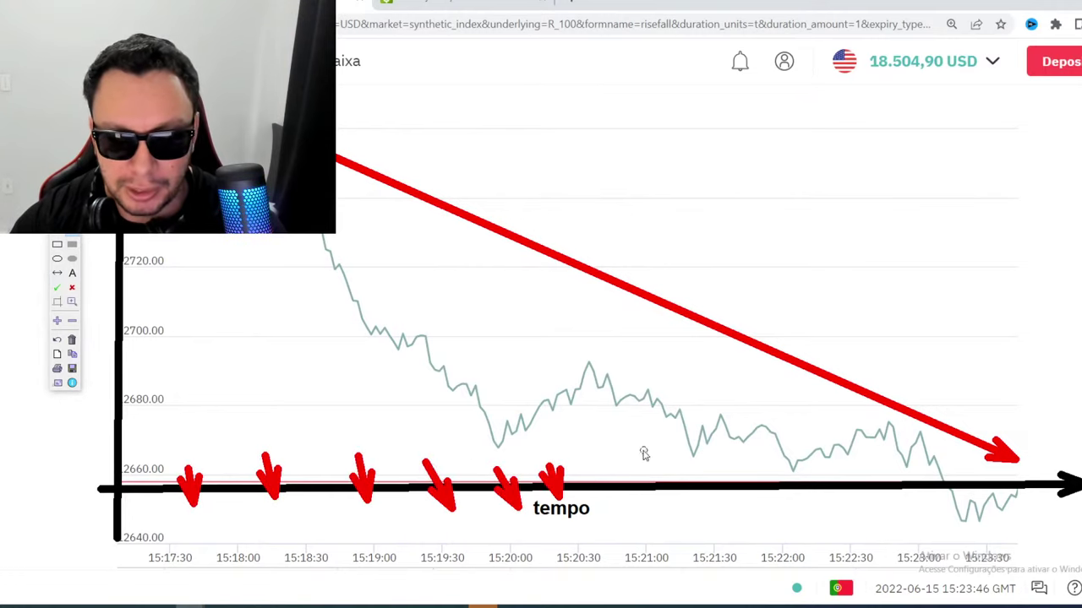
left_click_drag(629, 461, 649, 497)
left_click_drag(691, 460, 718, 507)
left_click_drag(763, 466, 790, 498)
left_click_drag(868, 465, 927, 536)
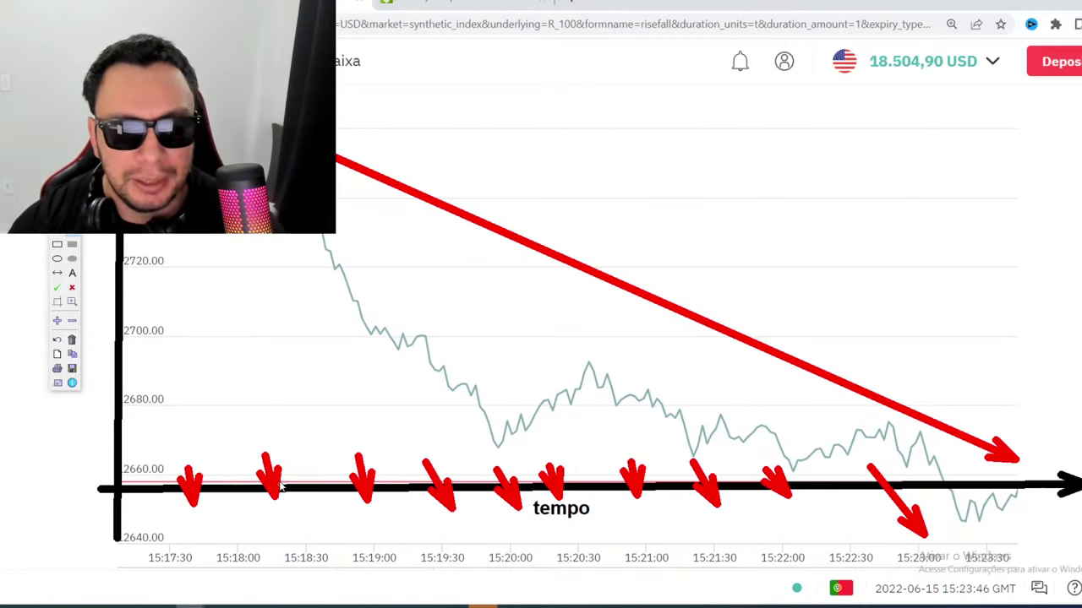
Draw nine green downward arrows above the red ones, plus one green arrow pointing up to the last of them
left_click_drag(281, 354, 282, 404)
left_click_drag(373, 378, 370, 443)
left_click_drag(457, 355, 452, 422)
left_click_drag(517, 342, 513, 410)
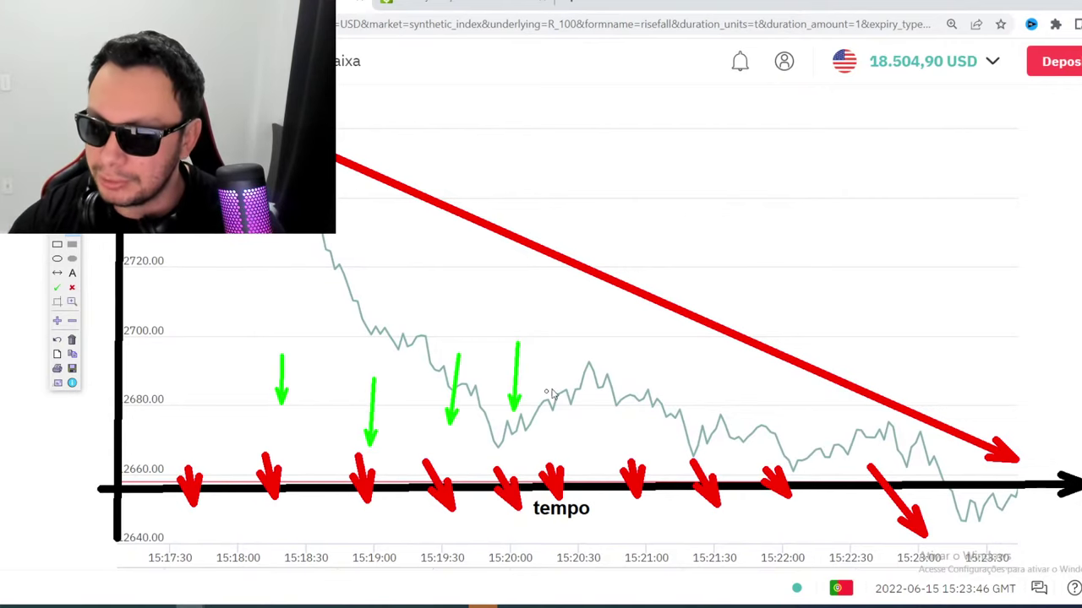
left_click_drag(568, 384, 563, 439)
left_click_drag(640, 384, 635, 443)
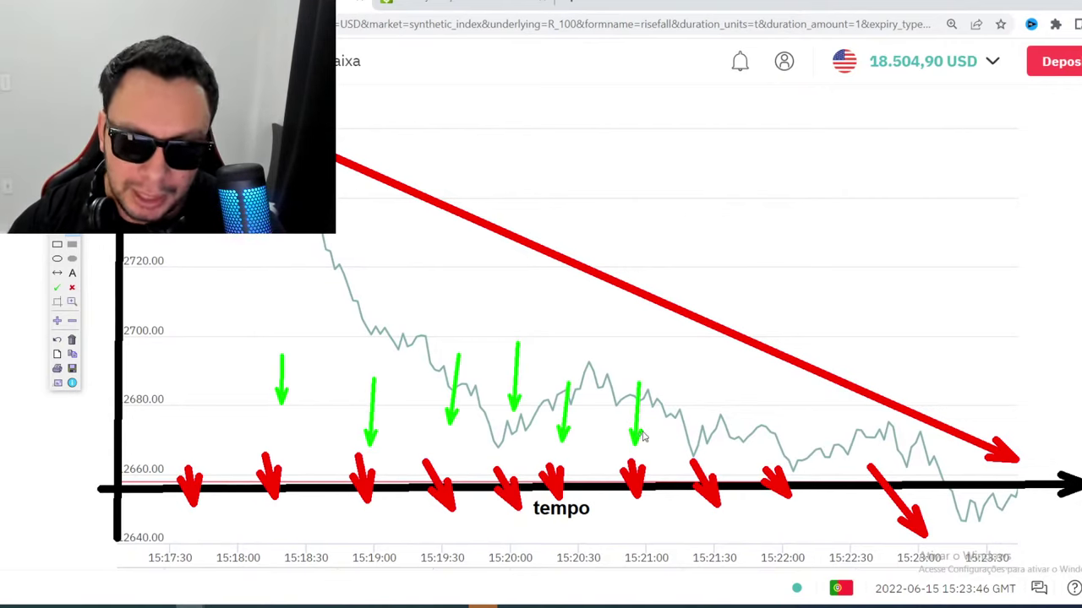
left_click_drag(692, 401, 689, 458)
left_click_drag(772, 400, 768, 458)
left_click_drag(861, 396, 859, 426)
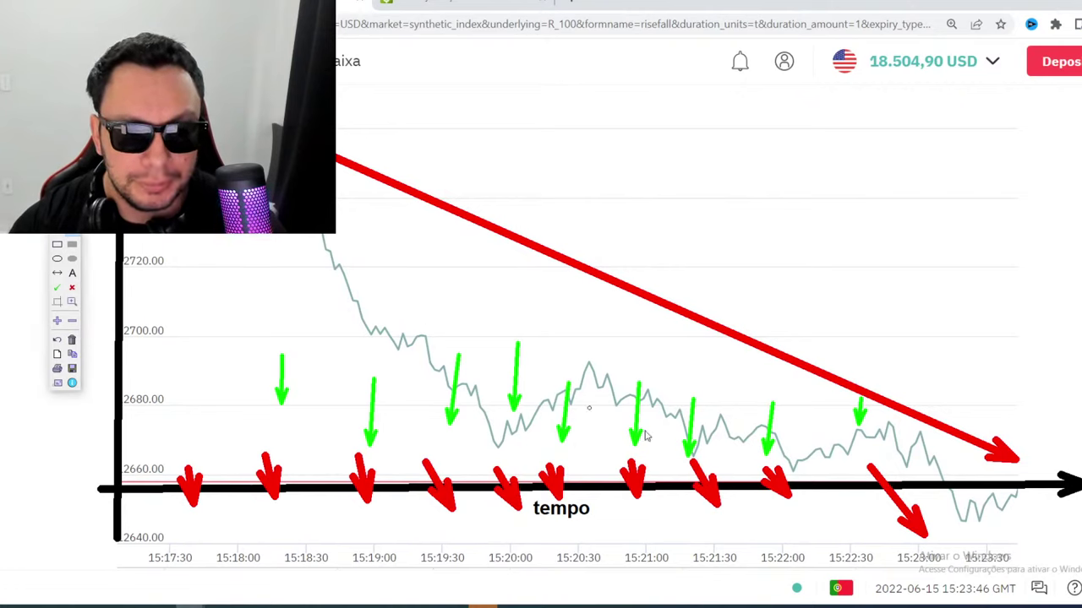
left_click_drag(838, 501, 862, 430)
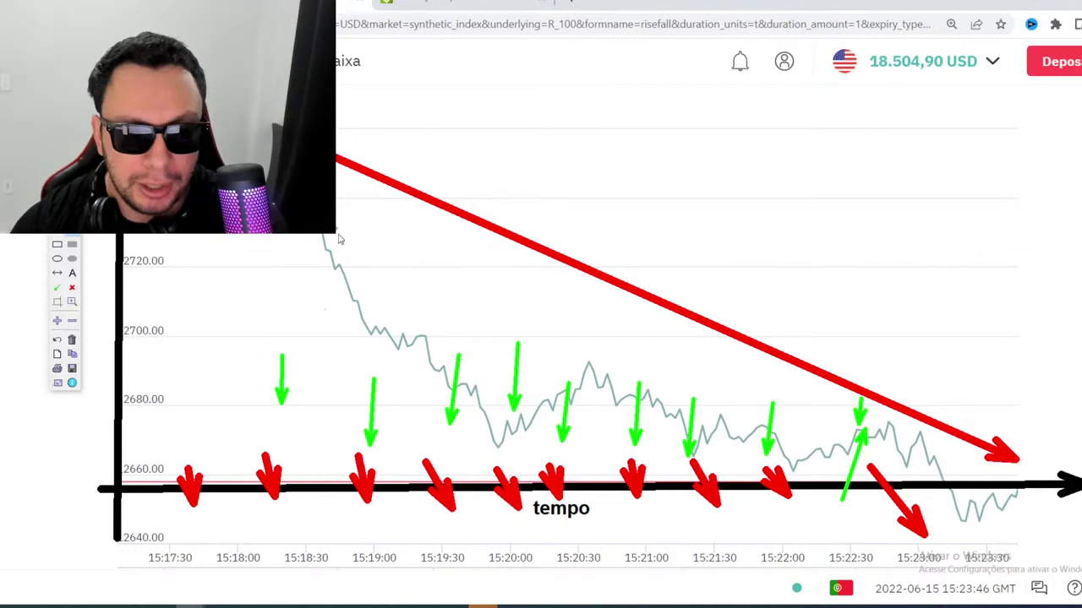
Mark successive points along the falling price line with short green arrows, and close the annotation overlay
left_click_drag(355, 251, 341, 264)
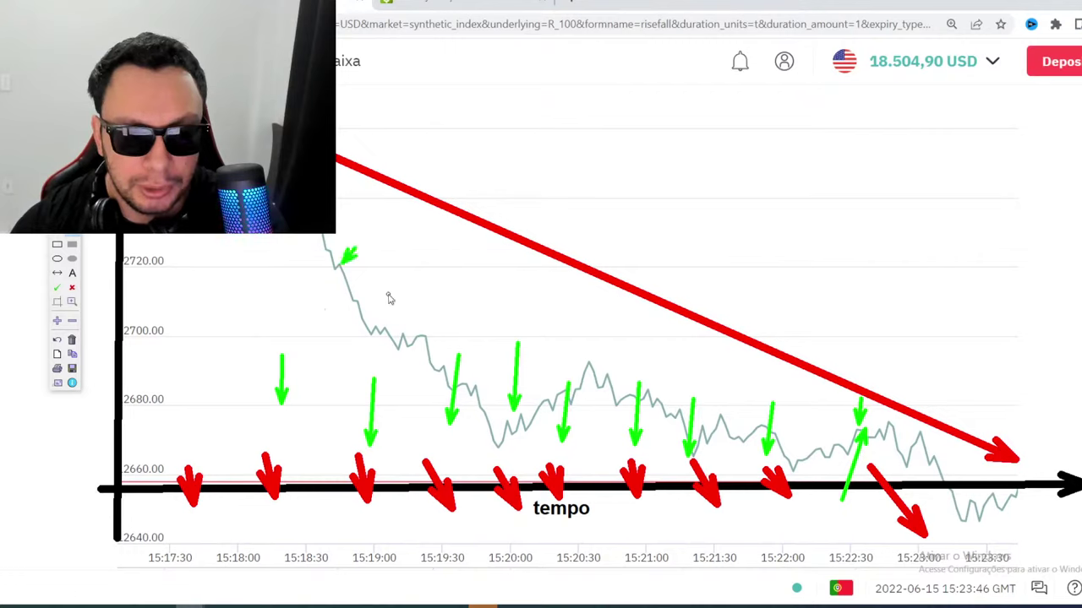
left_click_drag(384, 299, 376, 328)
left_click_drag(425, 306, 421, 333)
mouse_move(554, 329)
left_mouse_down()
mouse_move(566, 354)
mouse_move(673, 397)
left_mouse_up()
mouse_move(717, 393)
left_mouse_down()
mouse_move(725, 412)
mouse_move(779, 429)
left_mouse_up()
left_click_drag(824, 422, 835, 436)
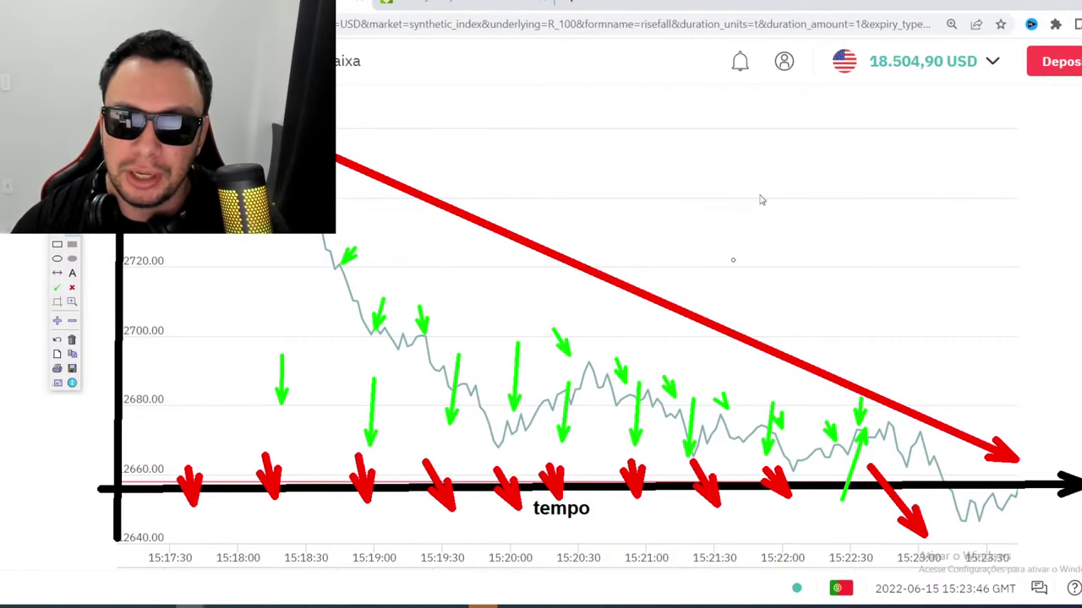
key("Escape")
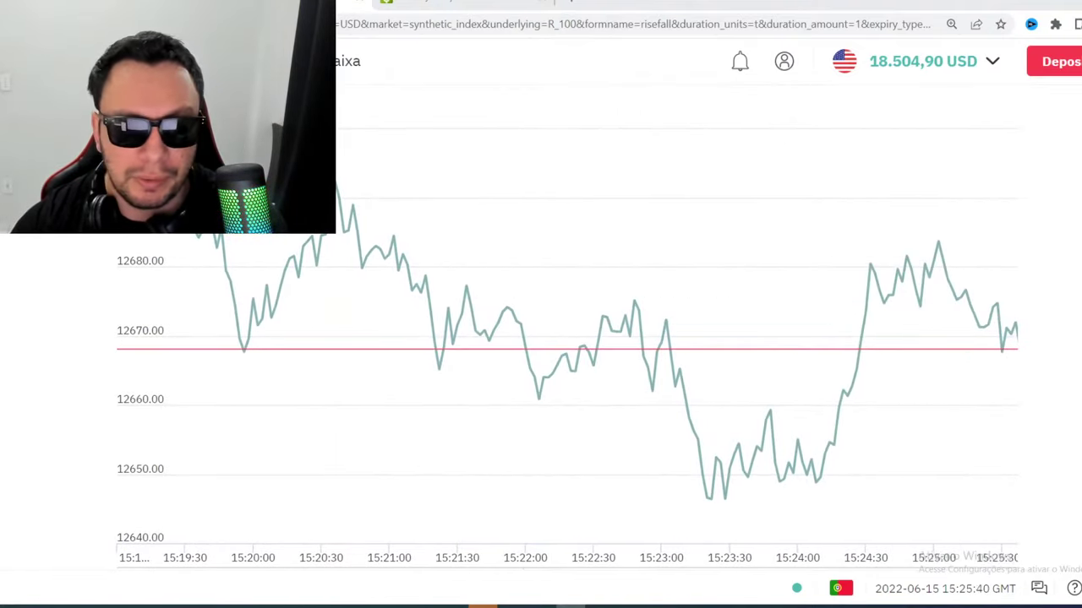
Annotate the updated chart with green arrows tracing the price's fall, rise and renewed fall, and close the overlay
key("ctrl+alt+g")
mouse_move(220, 135)
left_mouse_down()
mouse_move(791, 380)
mouse_move(816, 322)
mouse_move(923, 207)
mouse_move(1080, 406)
left_mouse_up()
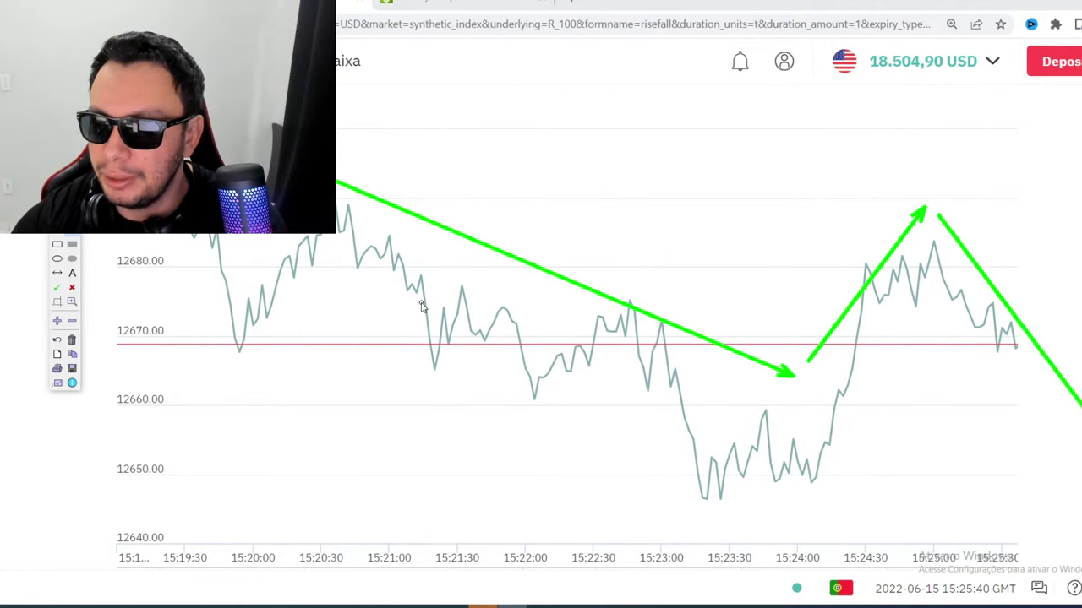
key("ctrl+alt+g")
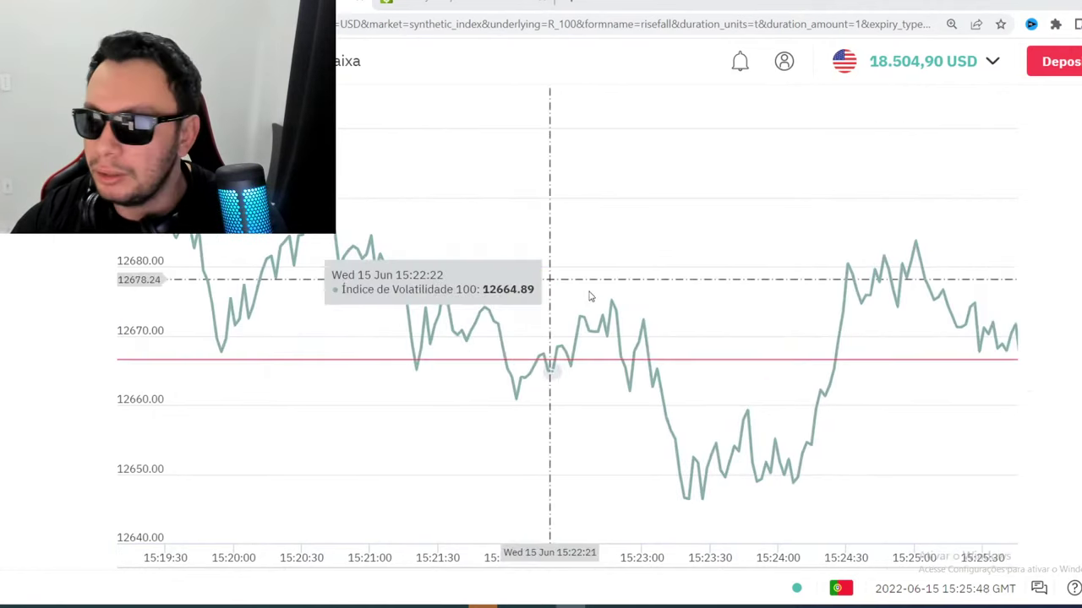
Like the live stream on its YouTube page and return to the SmartTrader trading page
scroll(560, 297, "up", 2)
scroll(554, 296, "up", 4)
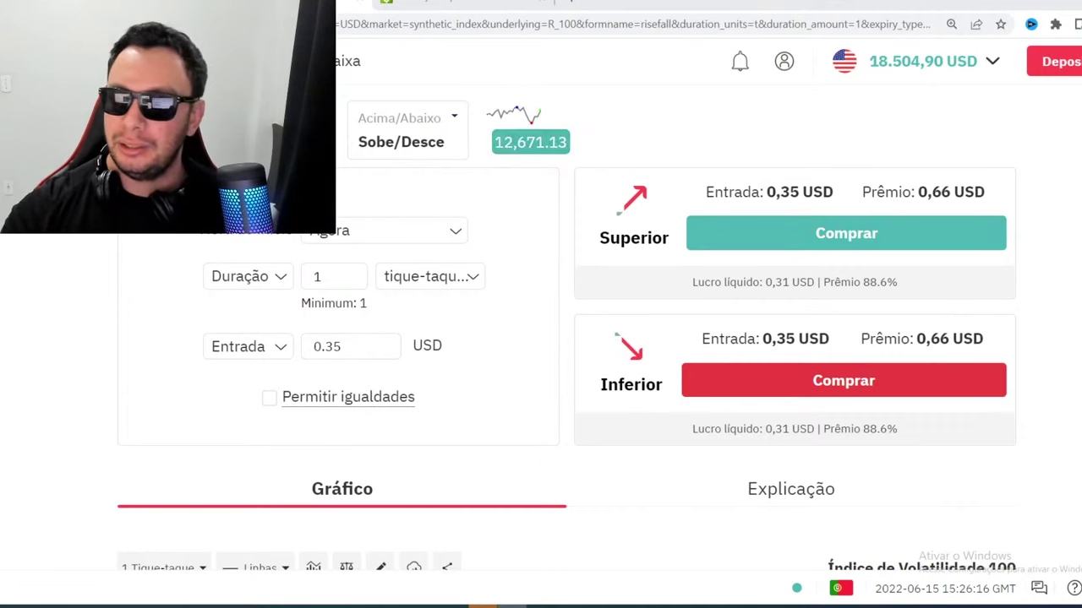
key("ctrl+shift+Tab")
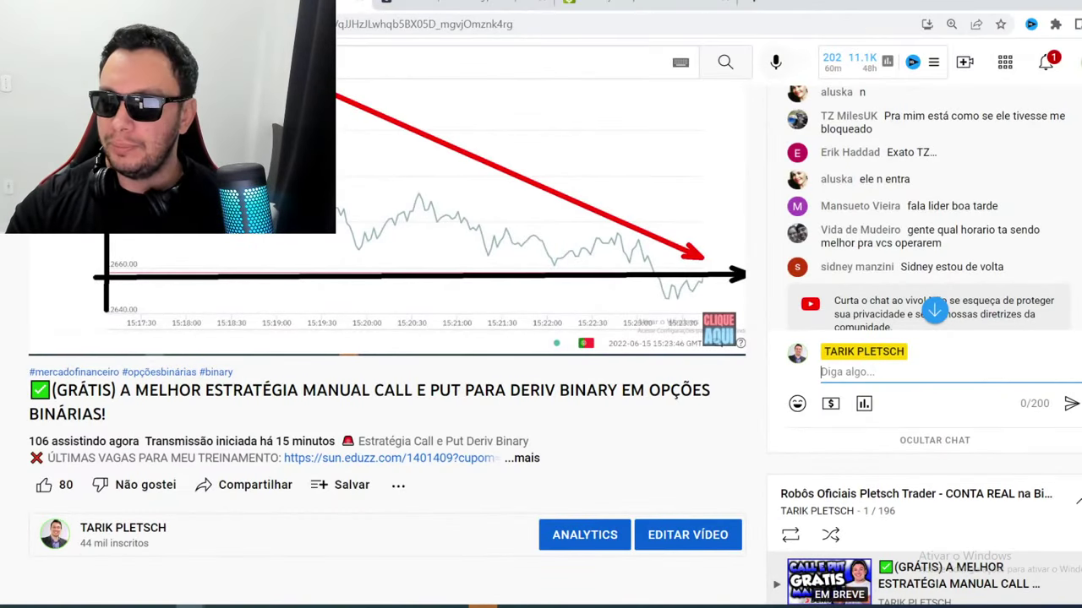
scroll(712, 407, "down", 3)
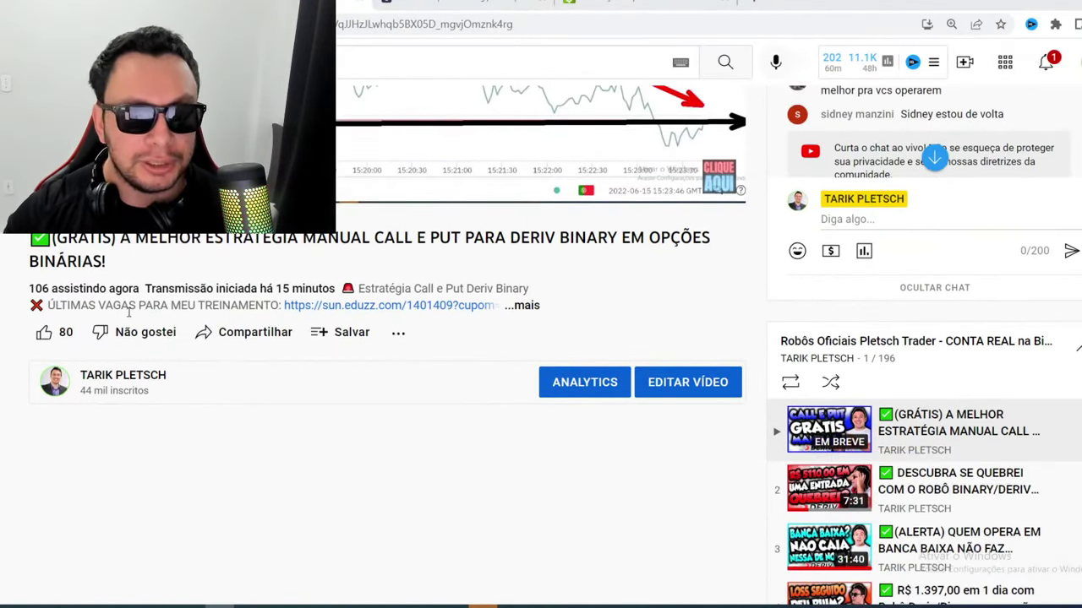
left_click(51, 332)
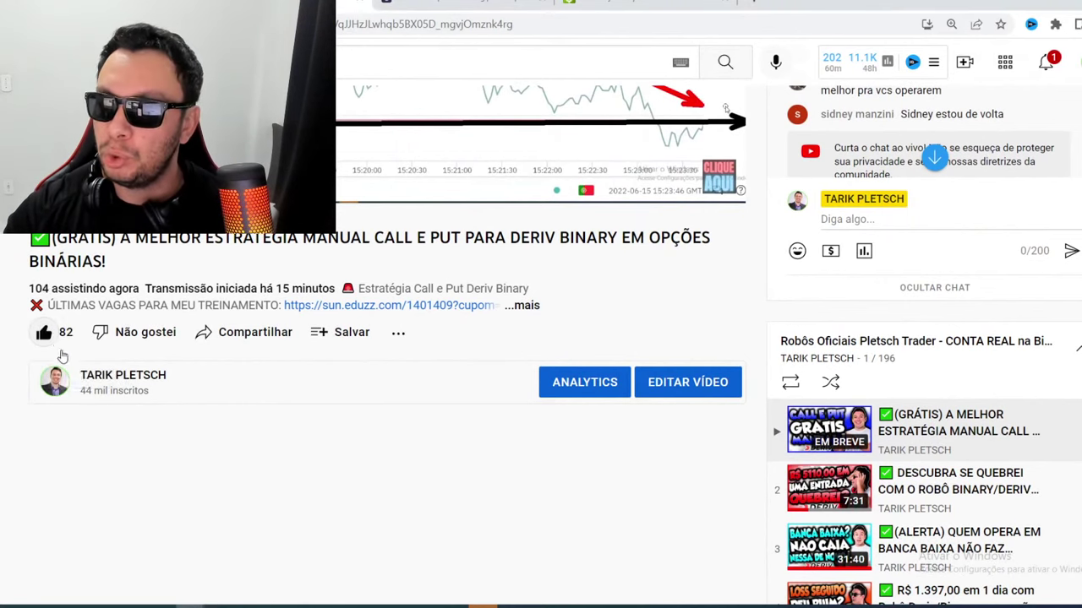
key("ctrl+Tab")
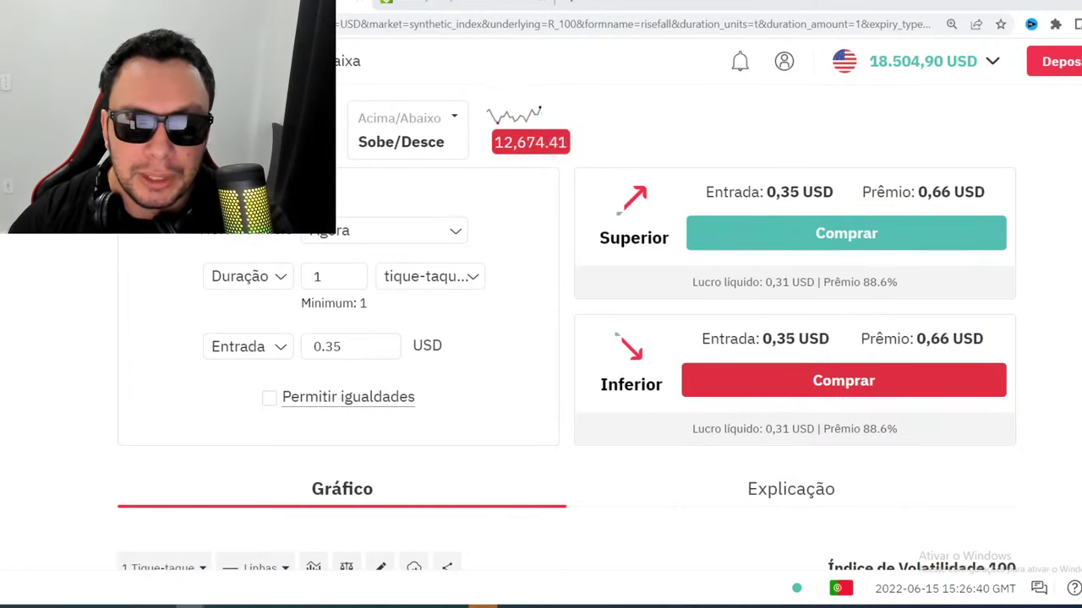
Draw seven long green arrows pointing down across the trade form, and close the annotation overlay
key("ctrl+F1")
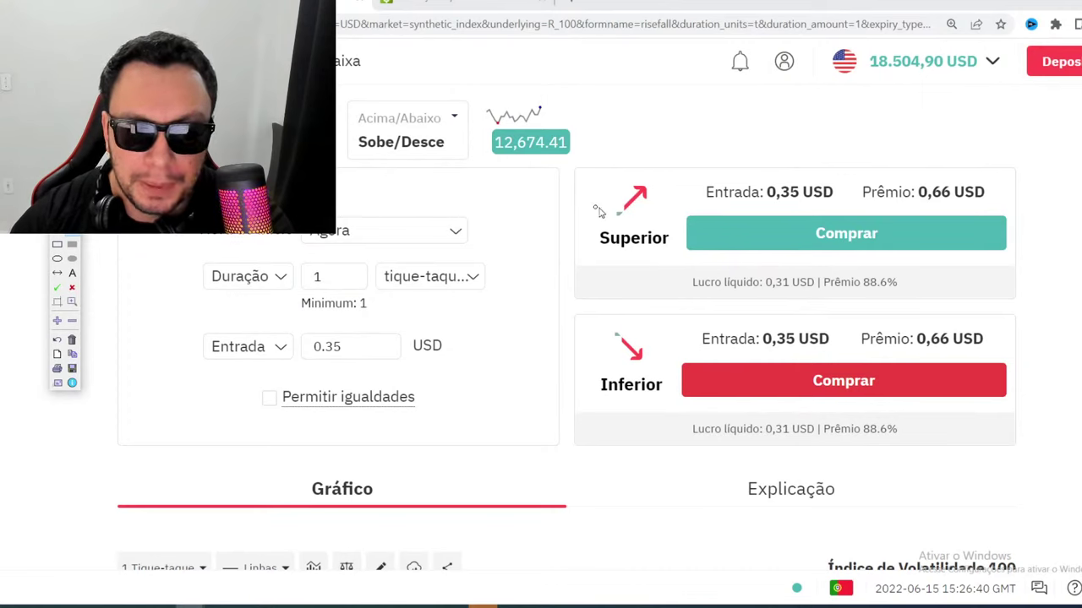
mouse_move(578, 174)
left_mouse_down()
mouse_move(583, 431)
mouse_move(602, 512)
left_mouse_up()
left_click_drag(465, 251, 473, 517)
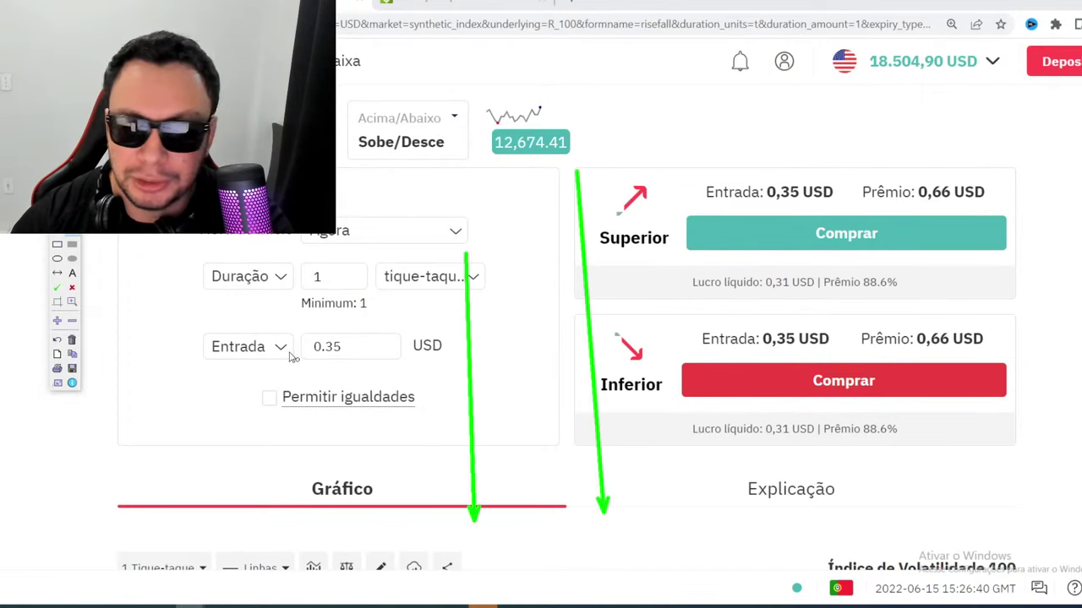
left_click_drag(275, 329, 321, 511)
left_click_drag(221, 330, 234, 473)
left_click_drag(559, 283, 591, 460)
left_click_drag(630, 286, 662, 431)
left_click_drag(717, 267, 756, 448)
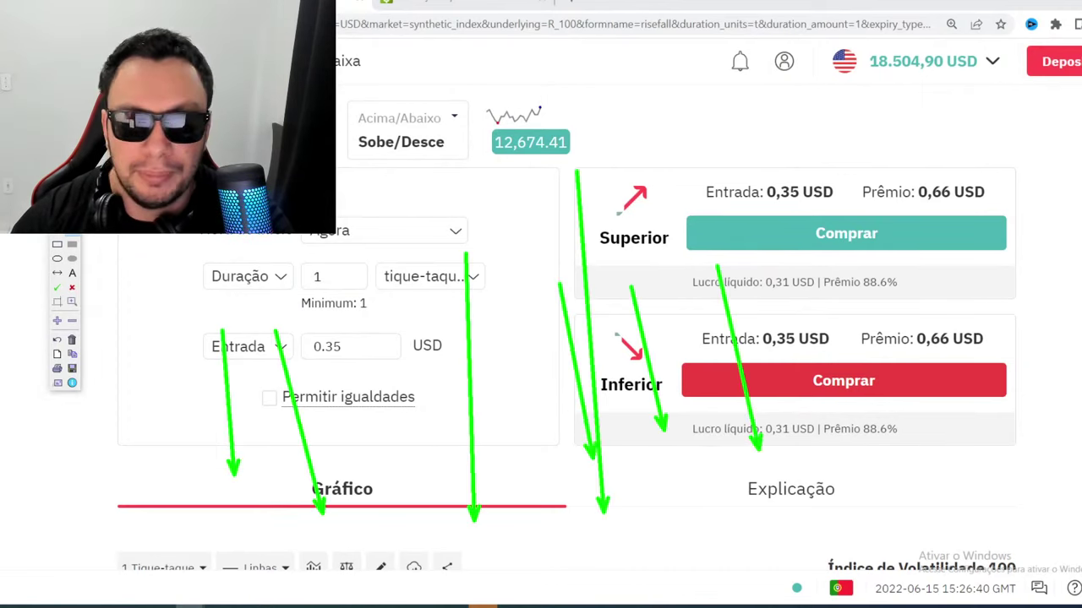
key("Escape")
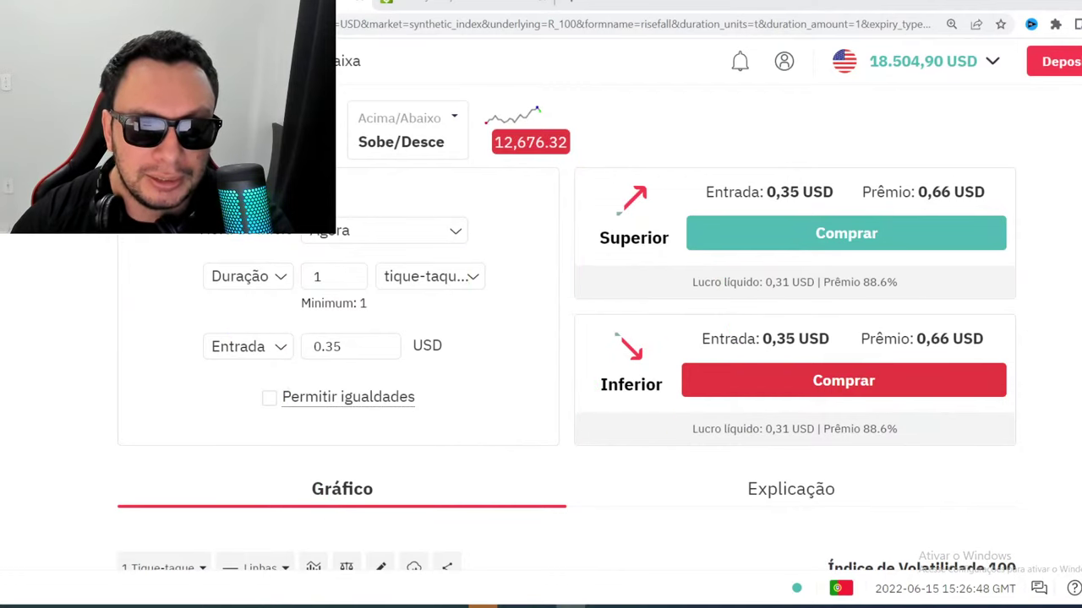
Mark the red current price with a black arrow, a black rectangle and a short downward arrow beside it, and close the overlay
left_click_drag(652, 81, 574, 124)
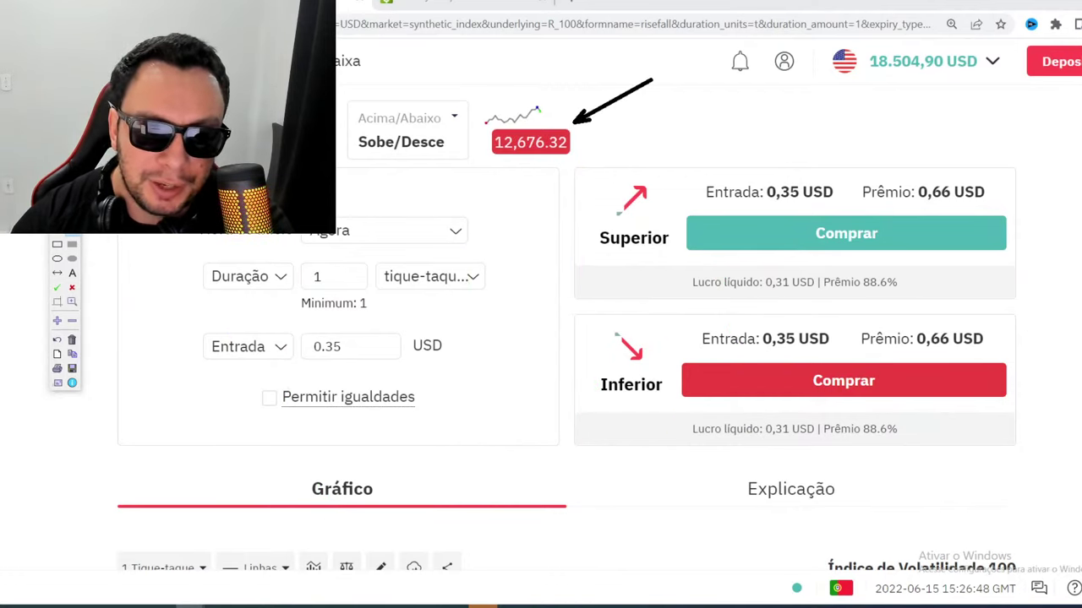
left_click(57, 245)
mouse_move(481, 119)
left_mouse_down()
mouse_move(555, 167)
mouse_move(581, 168)
left_mouse_up()
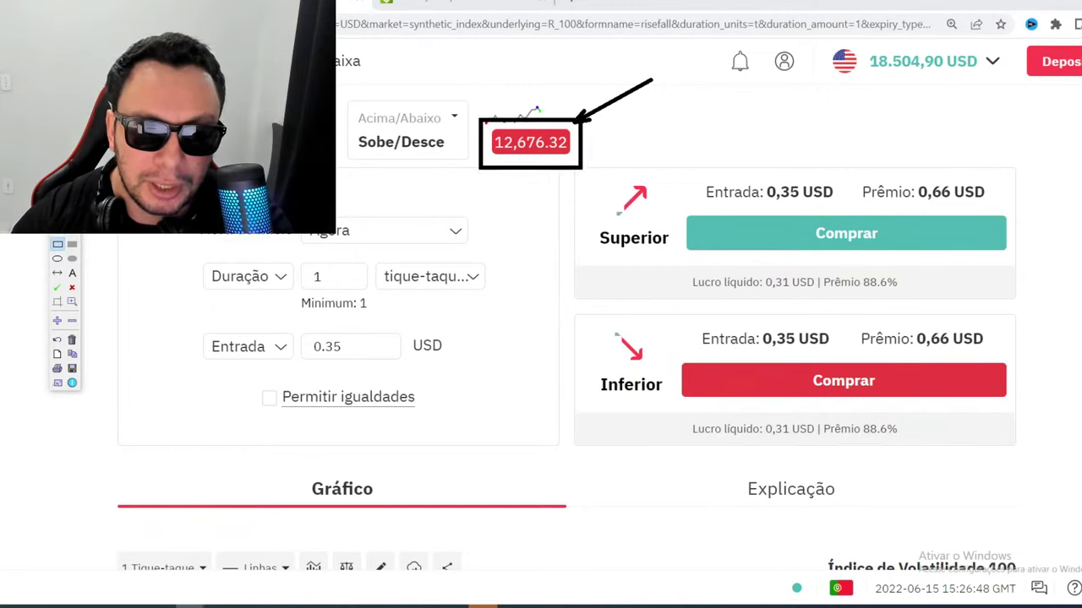
left_click_drag(620, 117, 620, 160)
key("Escape")
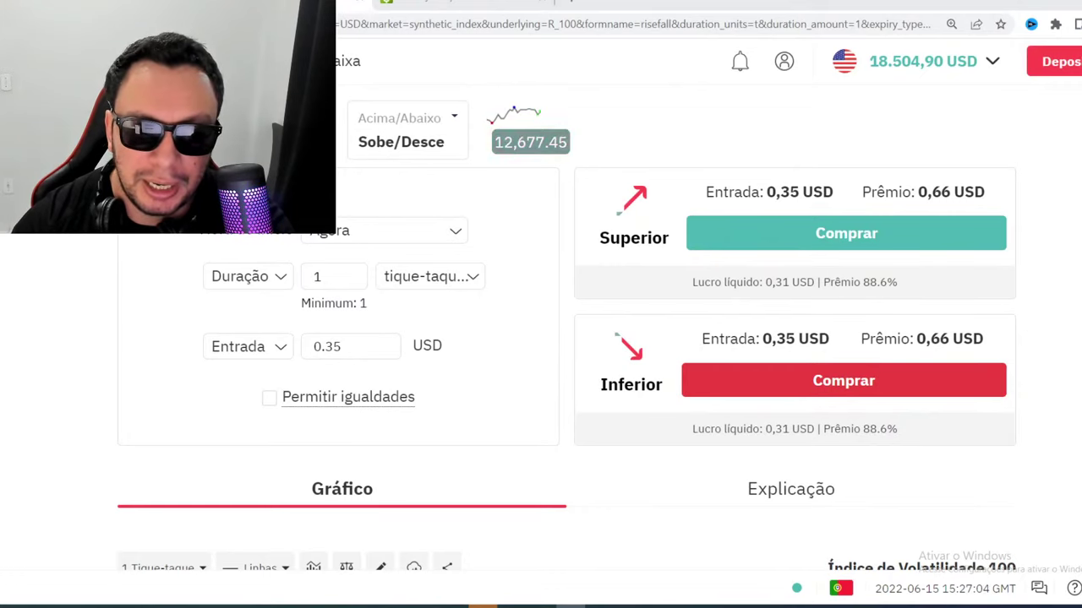
Outline the green current price with a red rectangle, and close the annotation overlay
key("ctrl+shift+a")
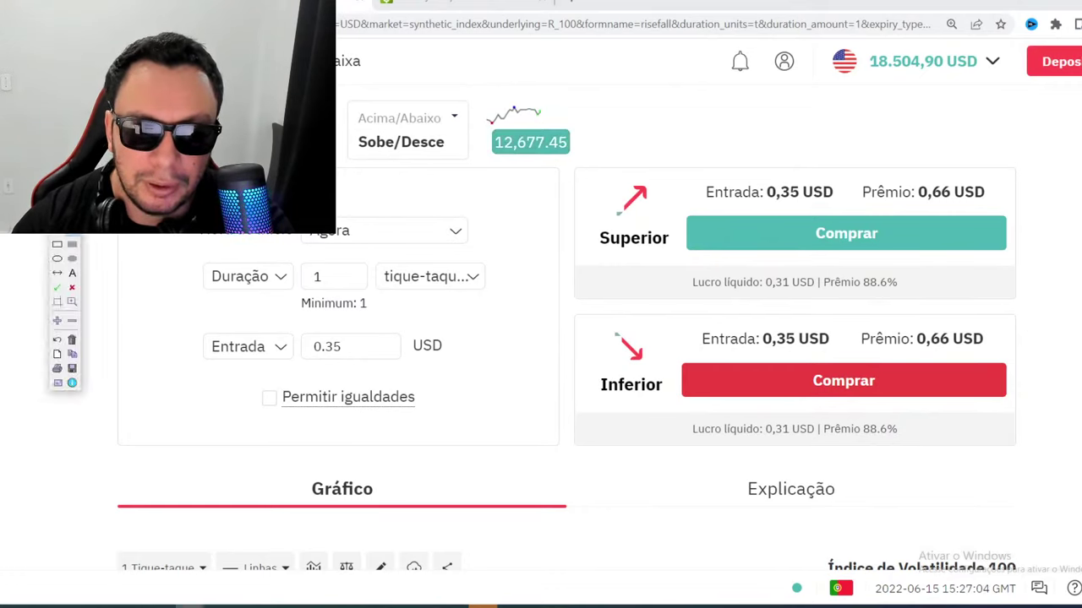
left_click(58, 245)
left_click_drag(479, 122, 582, 163)
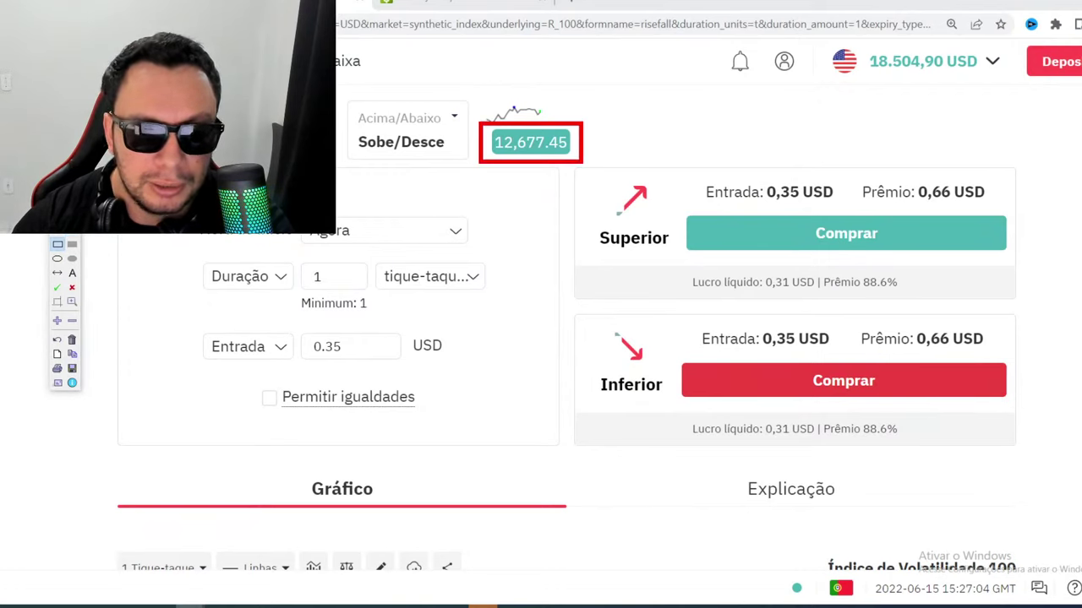
right_click(619, 84)
key("ctrl+shift+a")
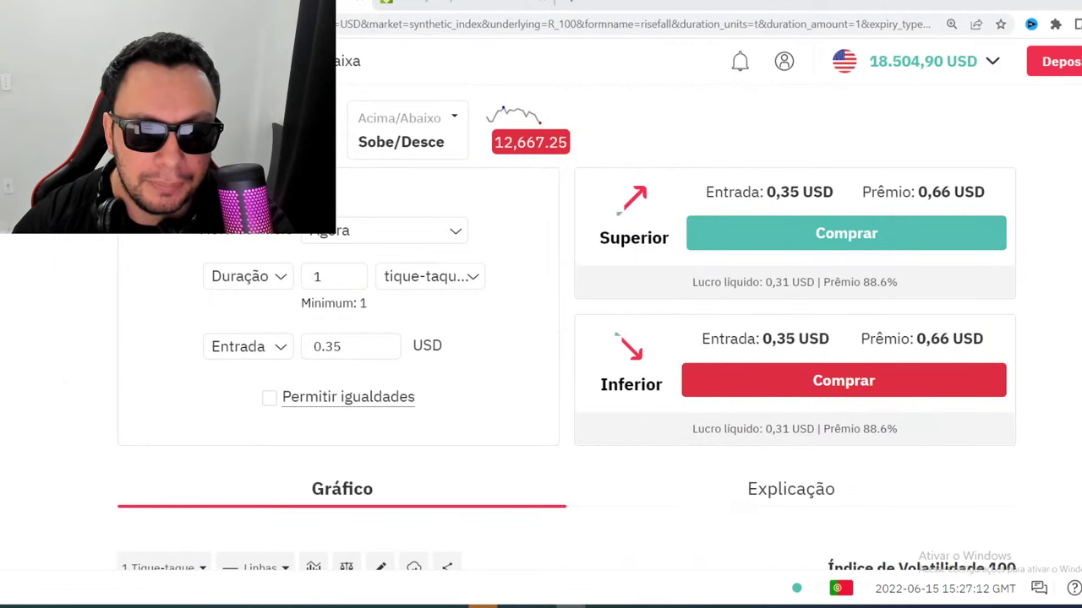
Outline the updated current price with a blue rectangle and draw a blue upward arrow beside it
key("ctrl+shift+a")
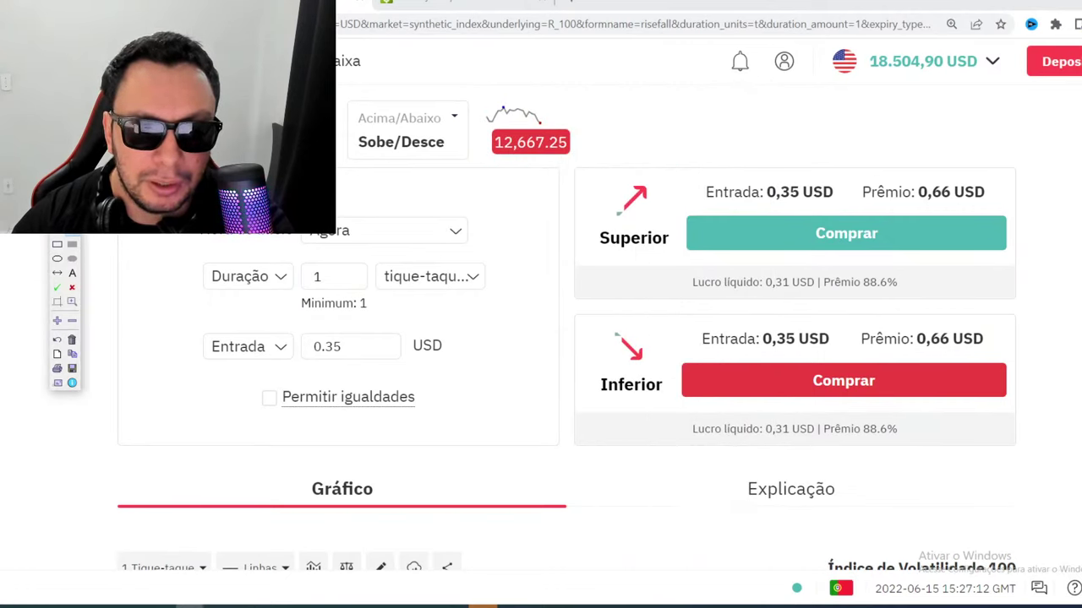
key("ctrl+shift+a")
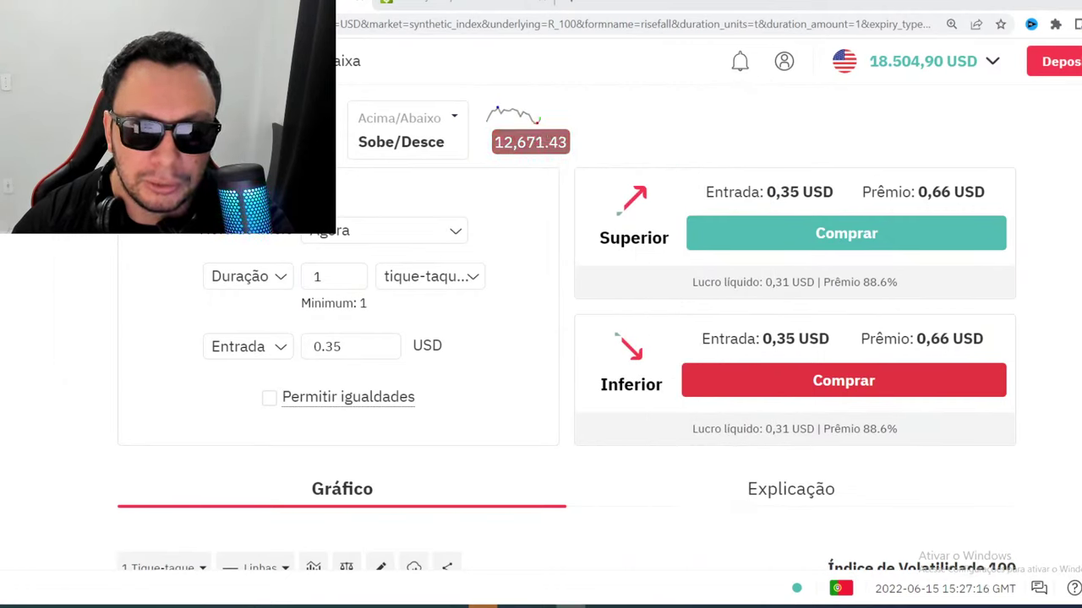
key("ctrl+shift+a")
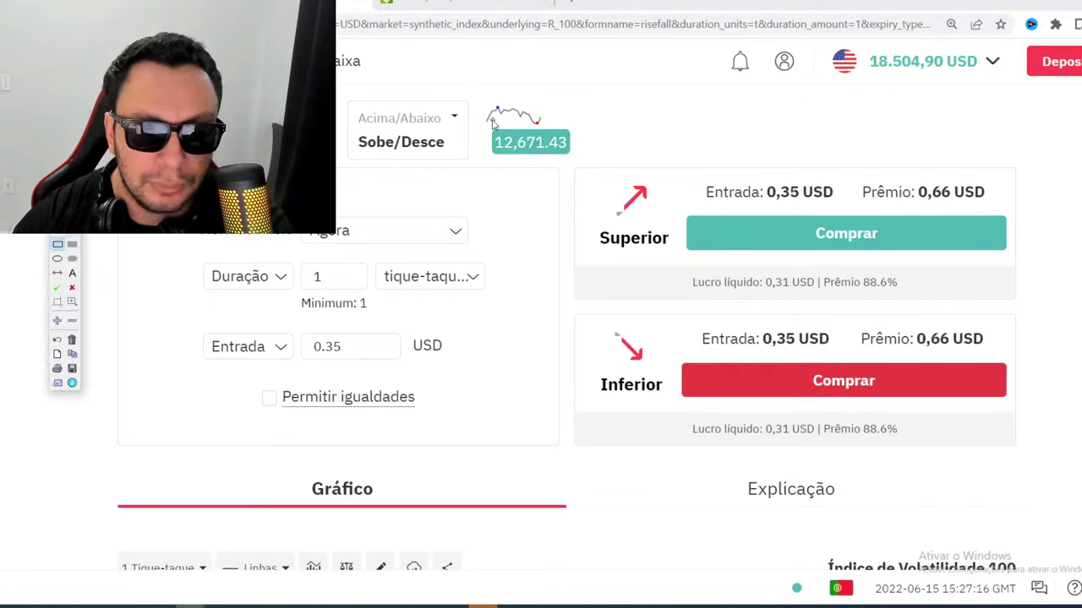
mouse_move(486, 115)
left_mouse_down()
mouse_move(566, 169)
mouse_move(587, 171)
mouse_move(610, 142)
mouse_move(611, 118)
left_mouse_up()
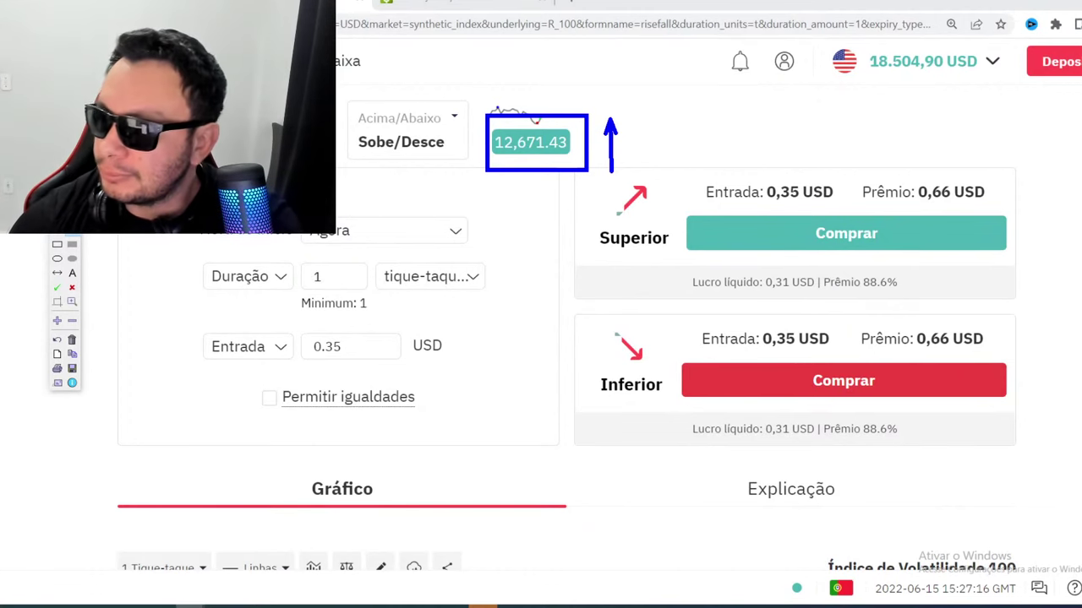
Stop the trading bot from its Resumo window and highlight the Ganho, Perda and Lucro/Perda total values
left_click(566, 4)
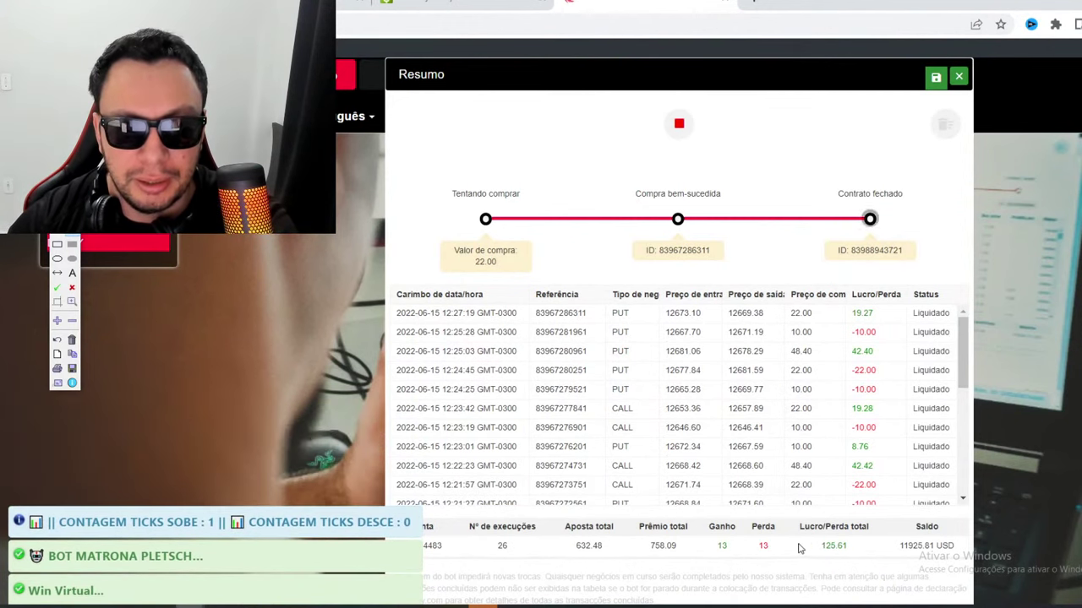
left_click(681, 137)
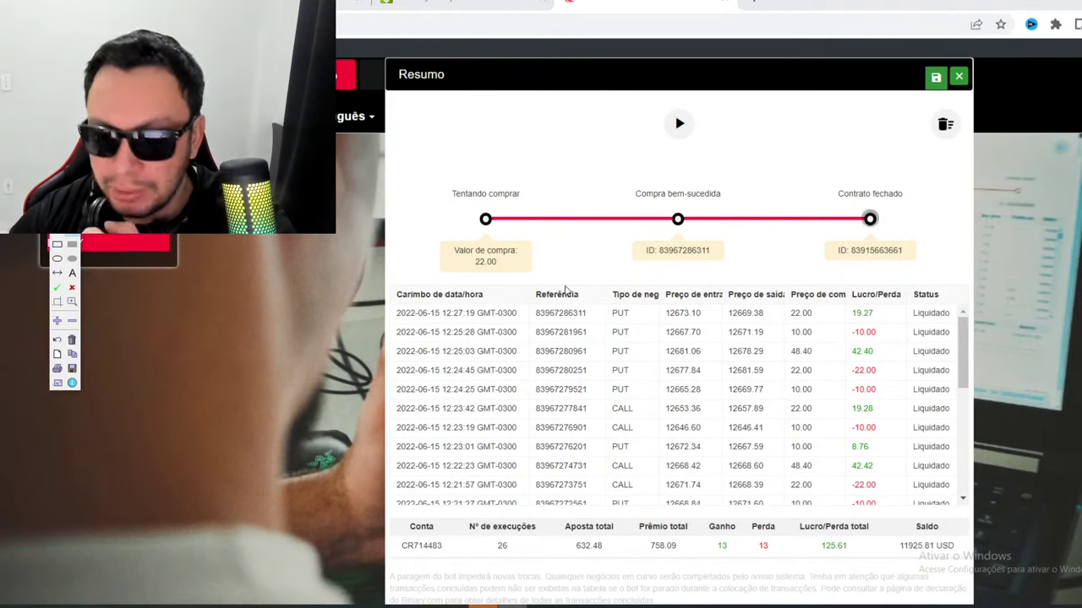
double_click(722, 546)
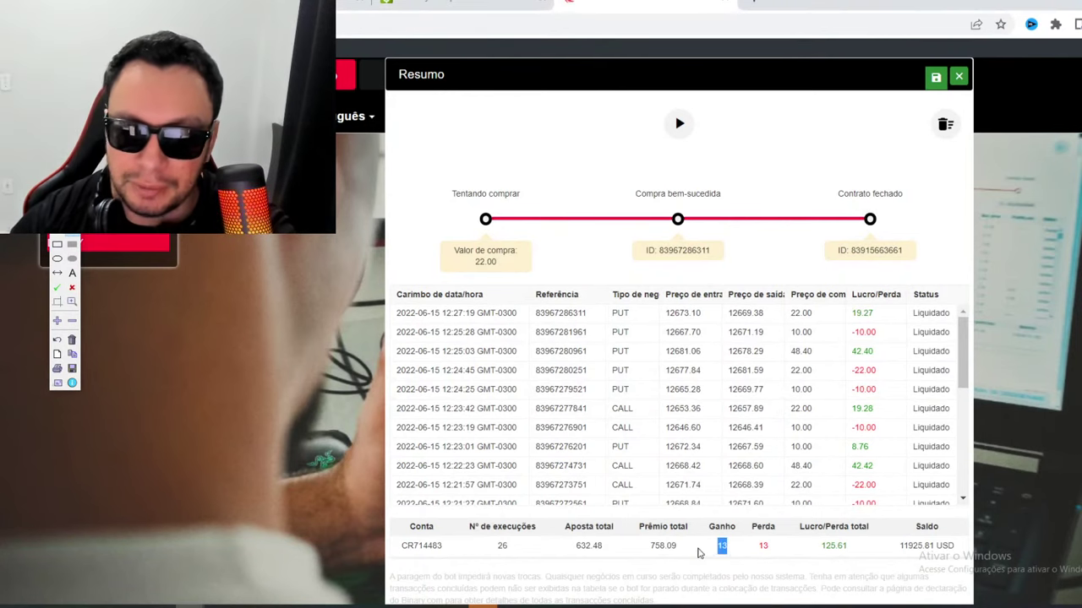
double_click(764, 547)
double_click(833, 546)
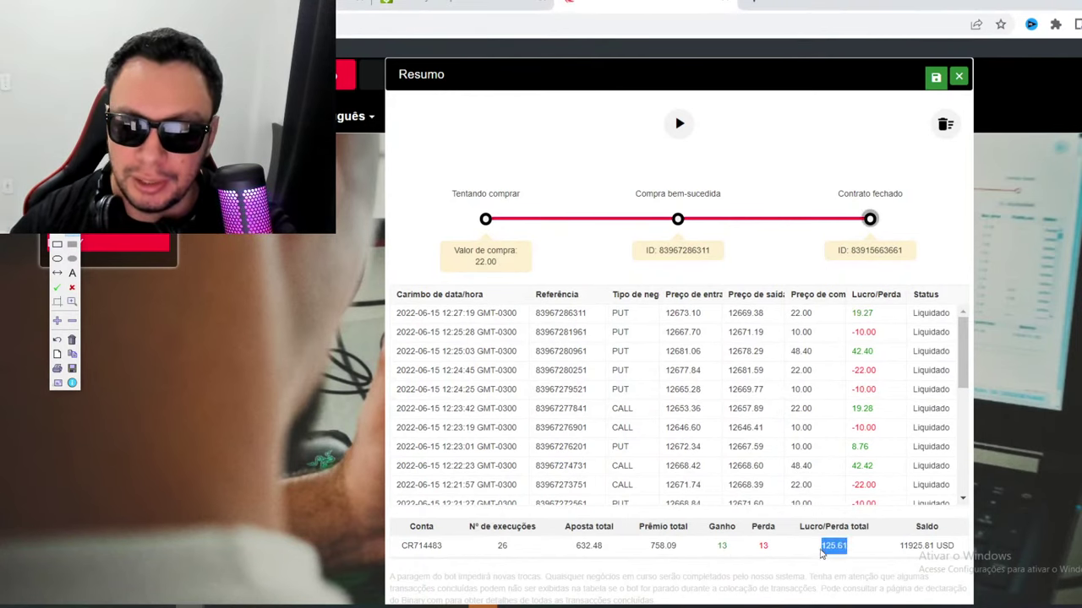
Convert the bot's profit of US$ 125,61 to reais in the dollar converter
key("ctrl+Tab")
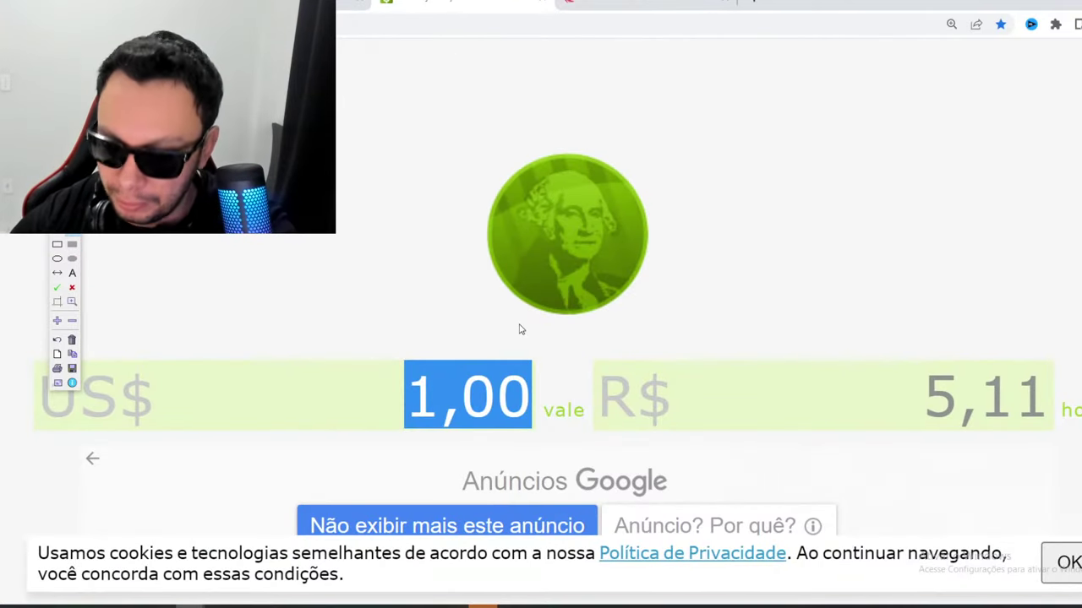
type("125,61")
scroll(520, 329, "down", 3)
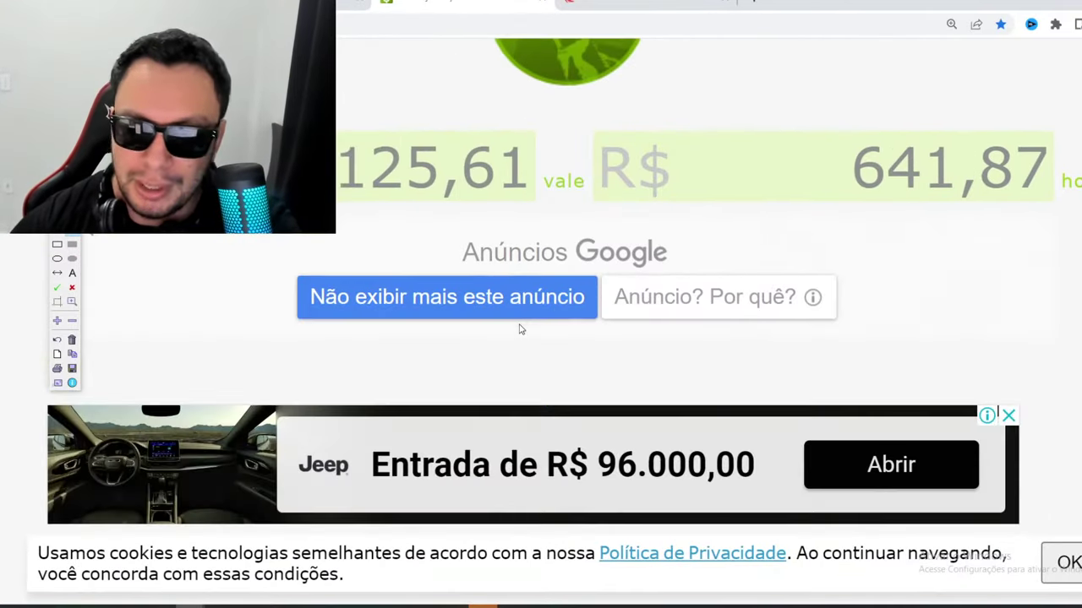
scroll(520, 330, "up", 2)
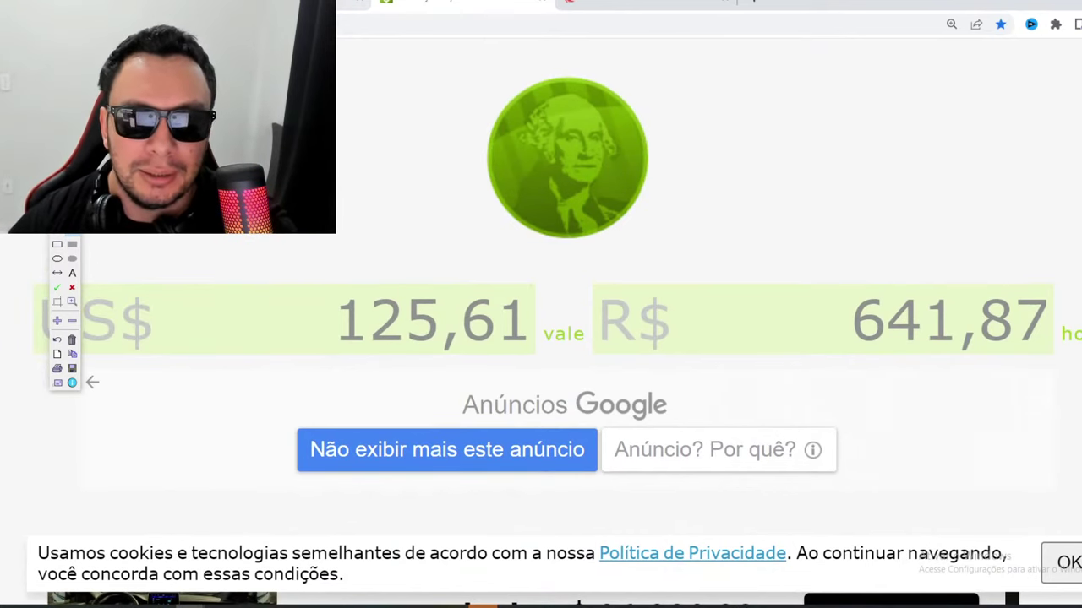
Return to SmartTrader and review the Índice de Volatilidade 100 chart and the list of real accounts
left_click(397, 3)
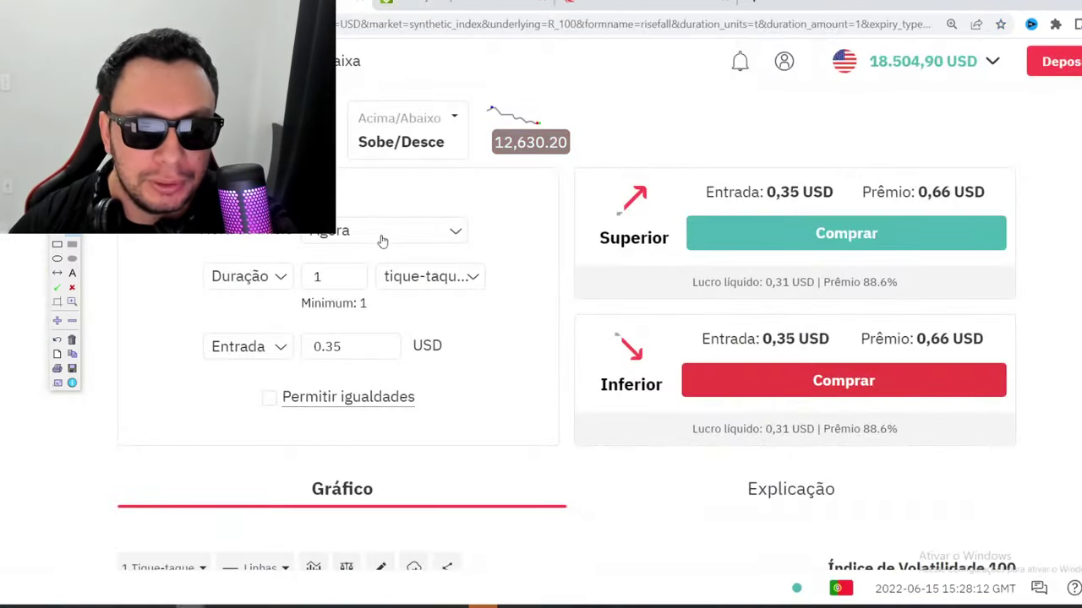
scroll(500, 191, "down", 1)
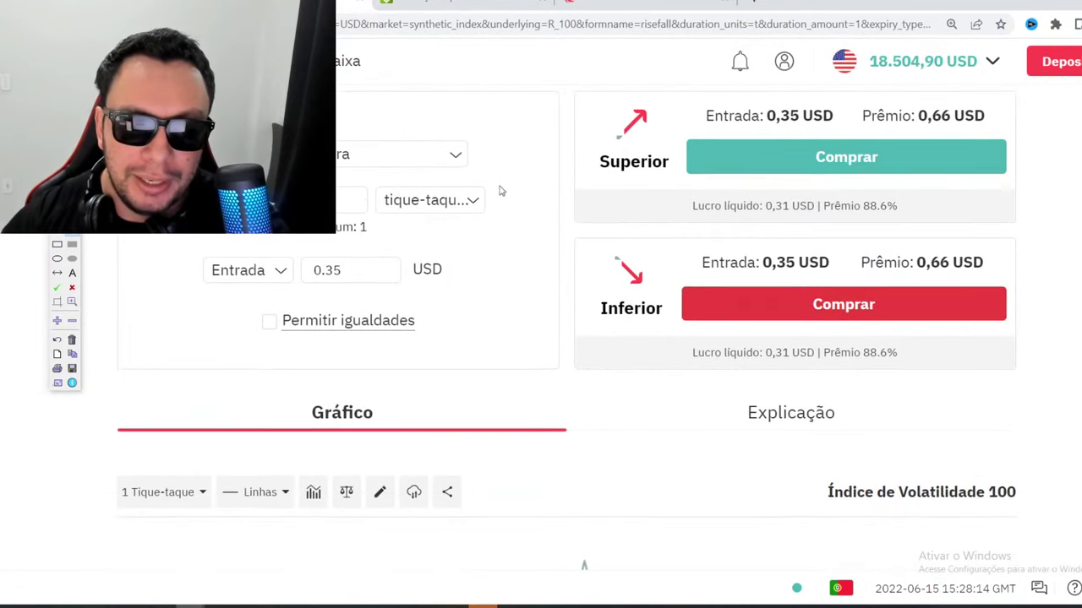
scroll(442, 343, "up", 1)
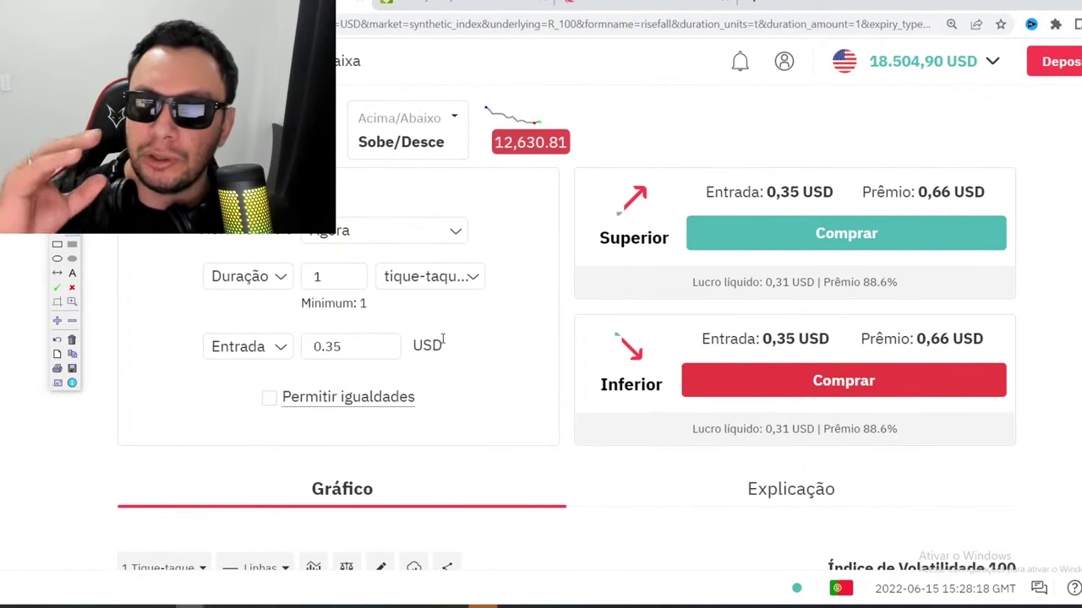
scroll(467, 346, "down", 5)
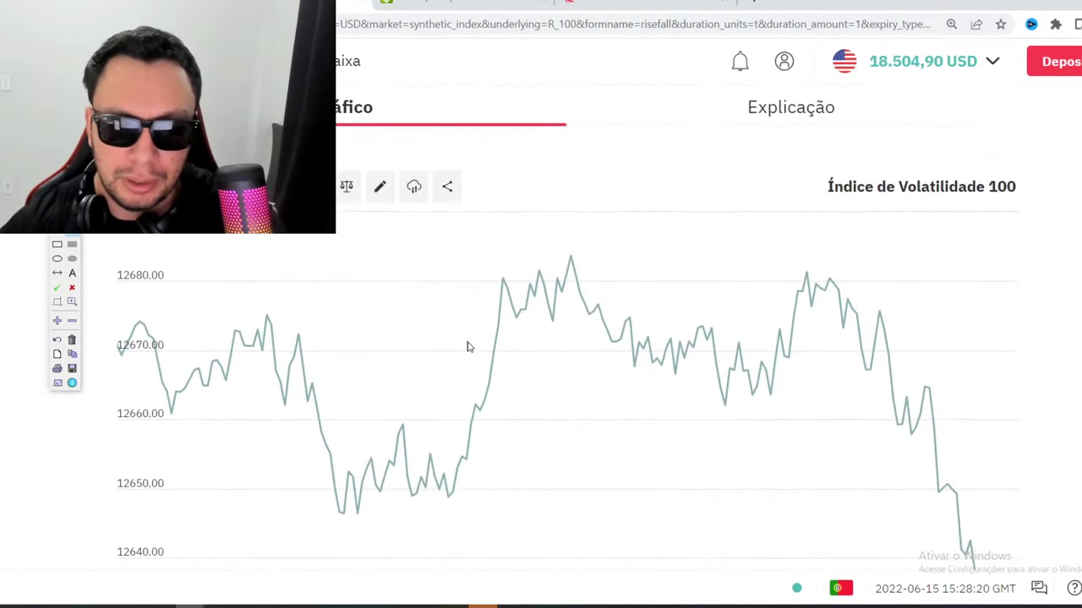
scroll(466, 346, "up", 5)
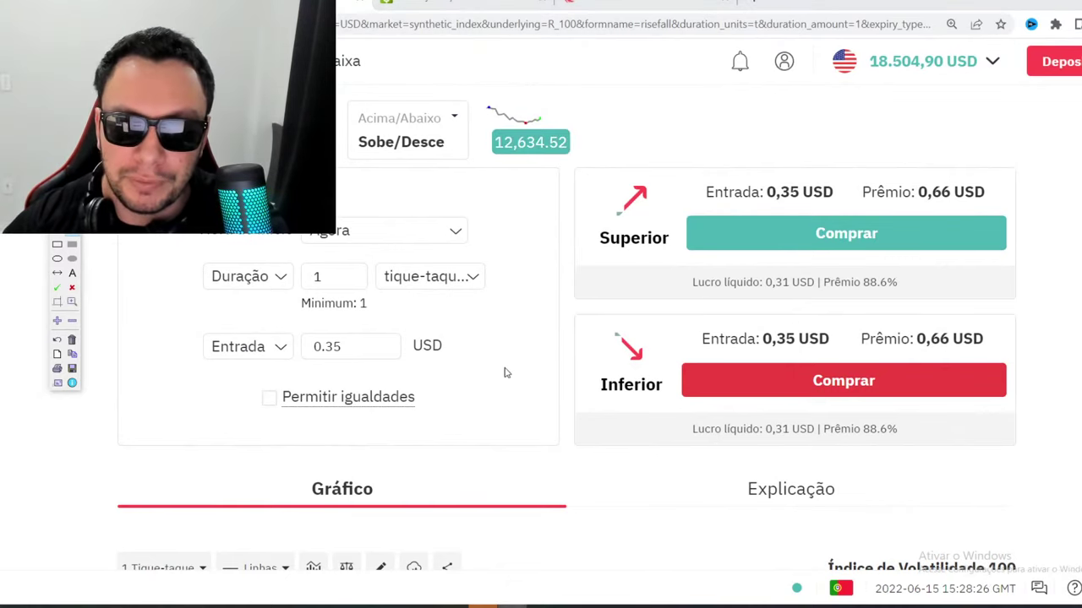
left_click(884, 61)
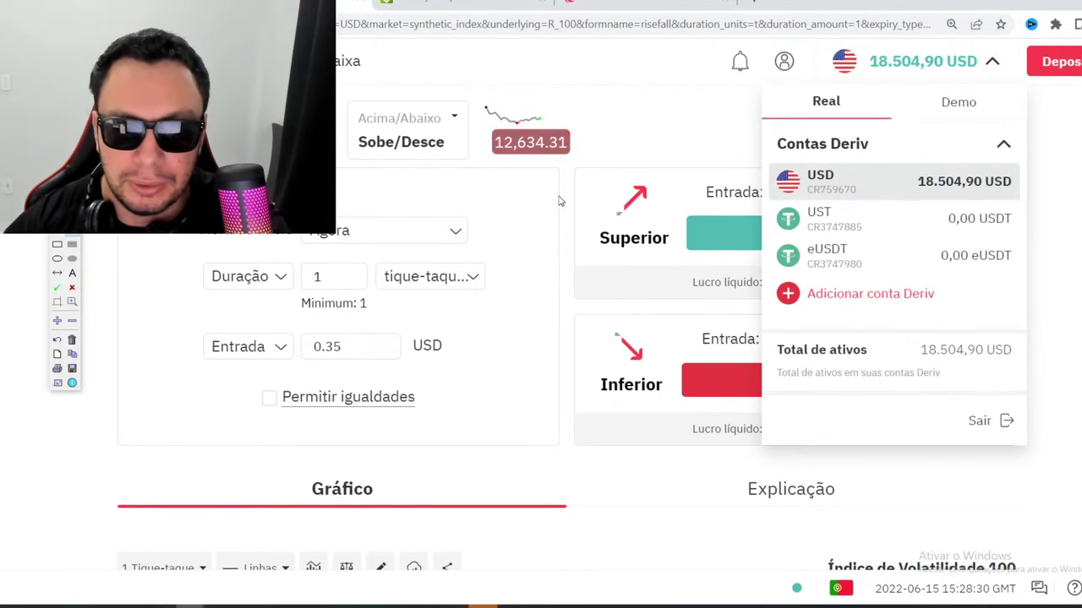
left_click(594, 149)
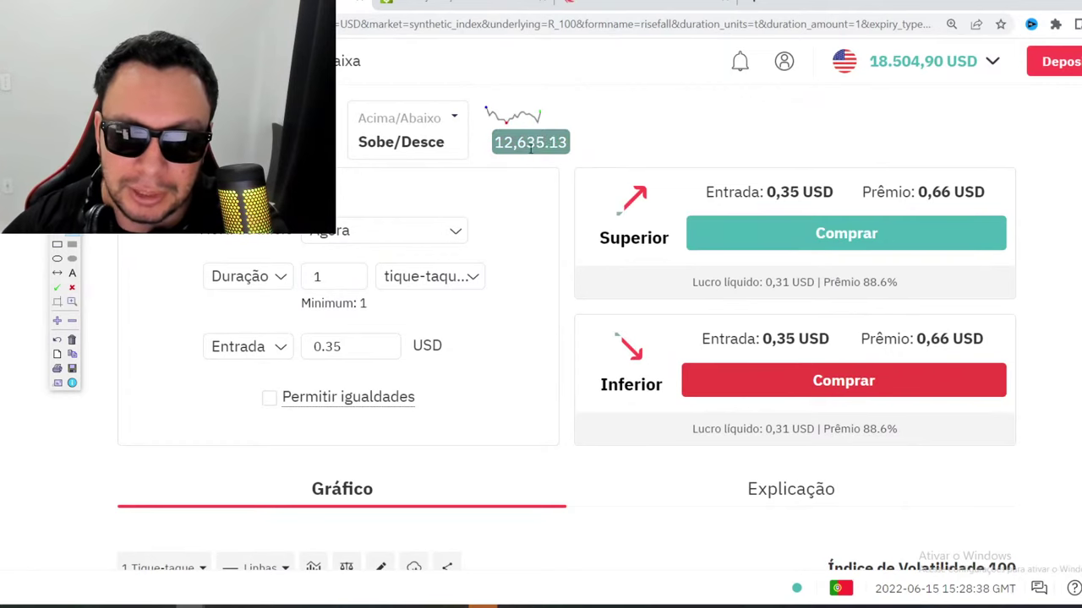
Buy an Inferior contract of 1 tick with a 0.35 USD stake, and select the Entrada amount
left_click(753, 380)
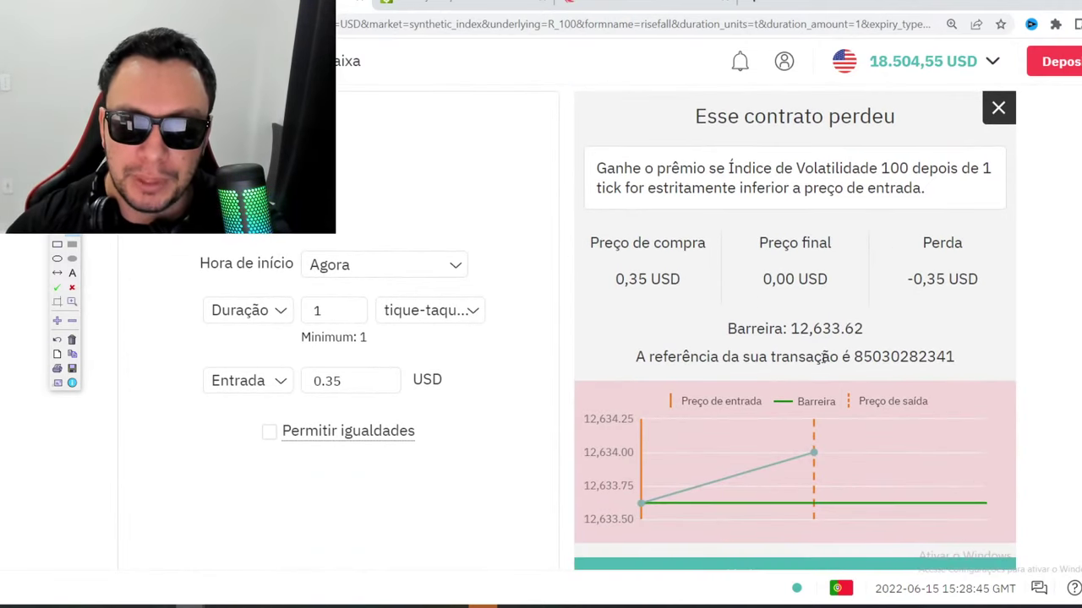
double_click(365, 387)
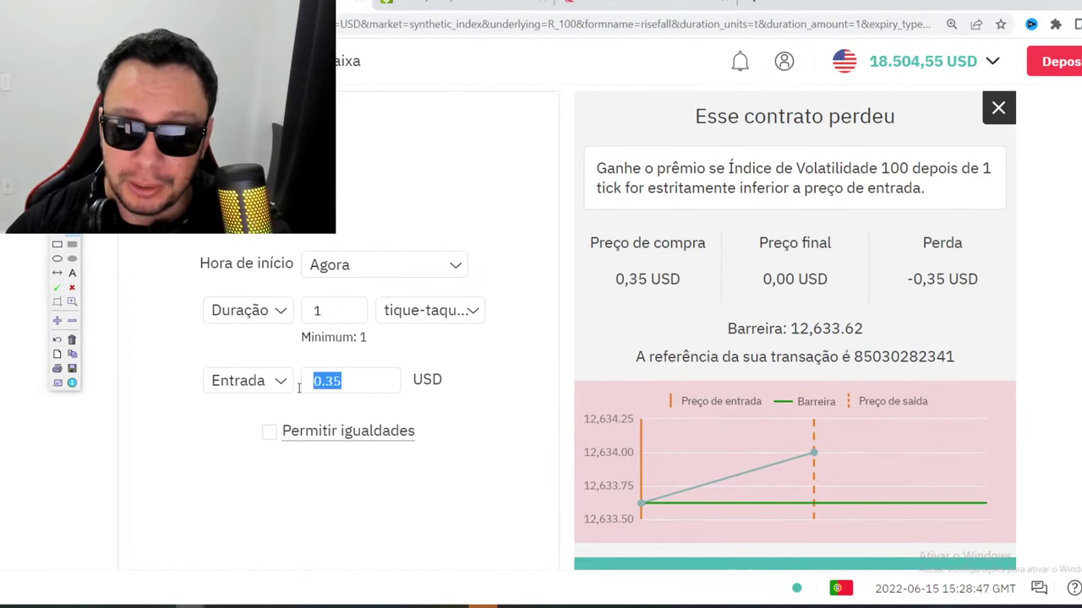
Set the Entrada to 0.70 USD and buy a 1-tick Inferior contract on Índice de Volatilidade 100
type("0.70")
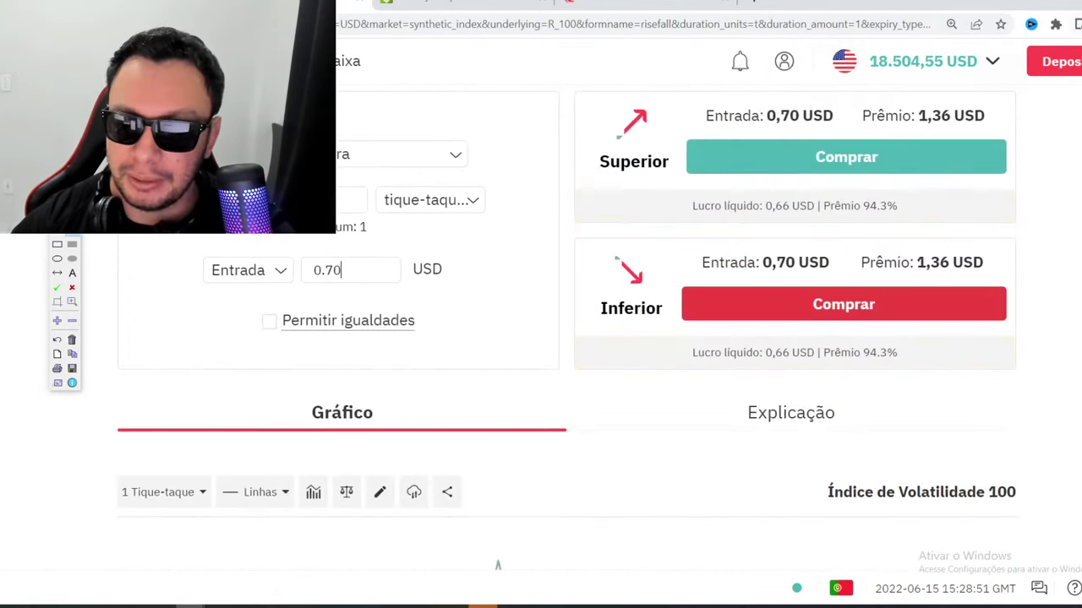
left_click(1076, 24)
left_click(1037, 172)
left_click(1055, 350)
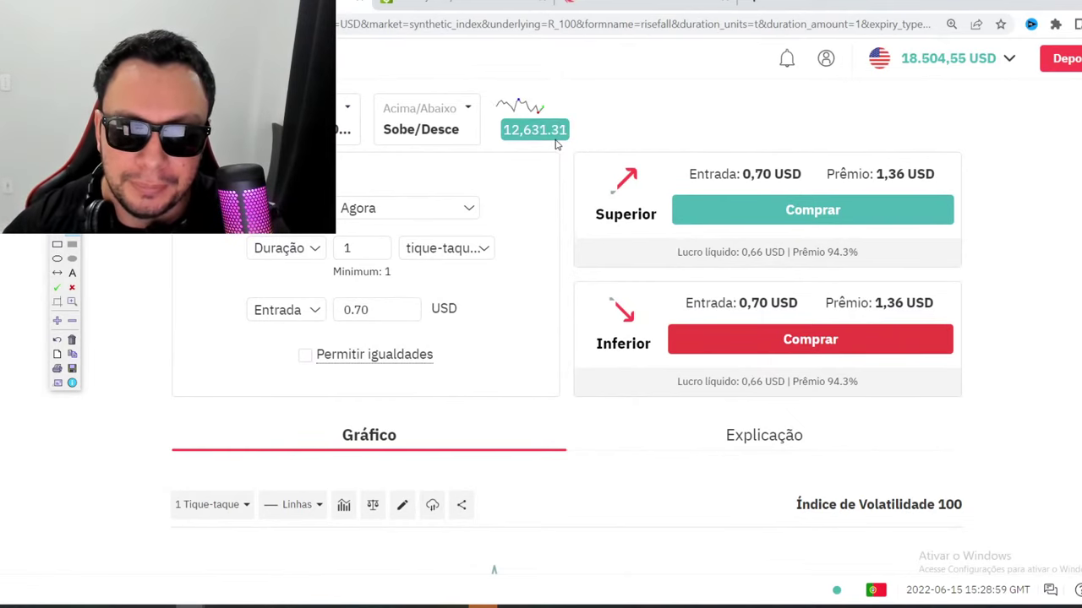
left_click(717, 340)
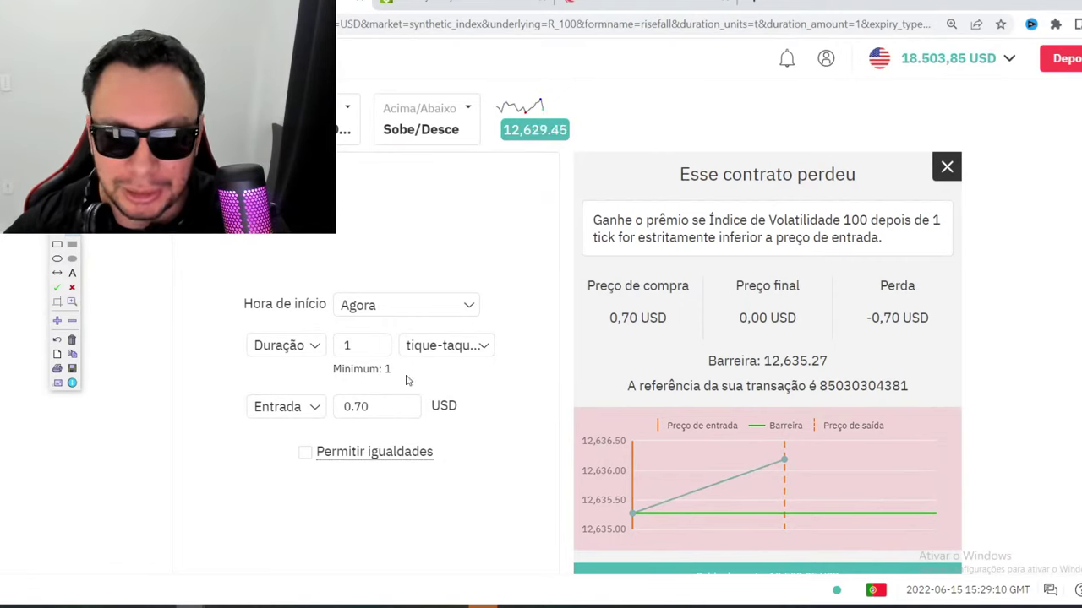
Raise the Entrada to 1.4 USD and buy another 1-tick Inferior contract
left_click(376, 405)
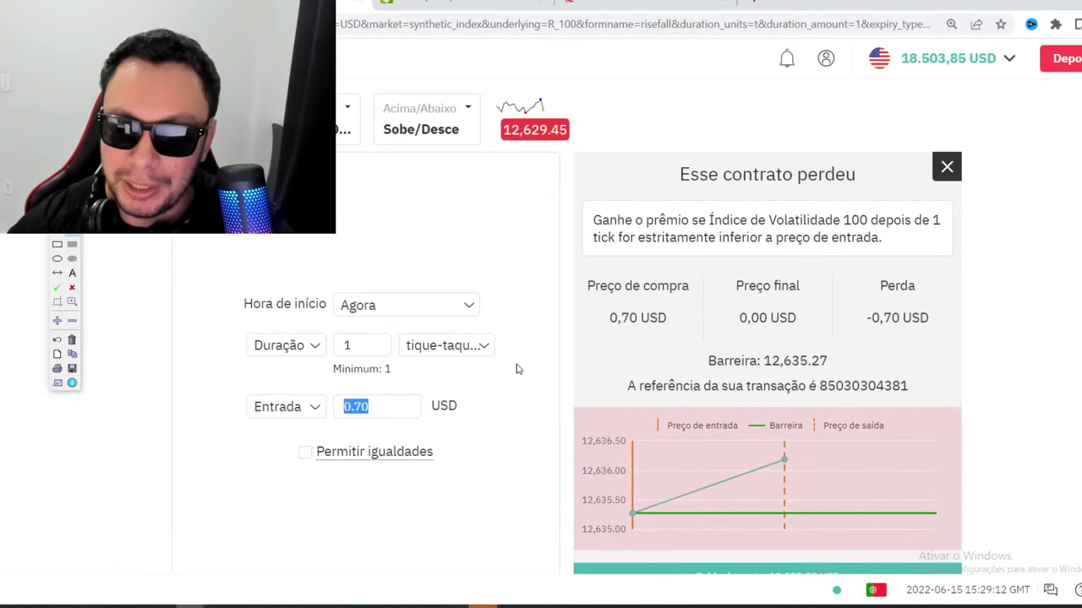
type("1.4")
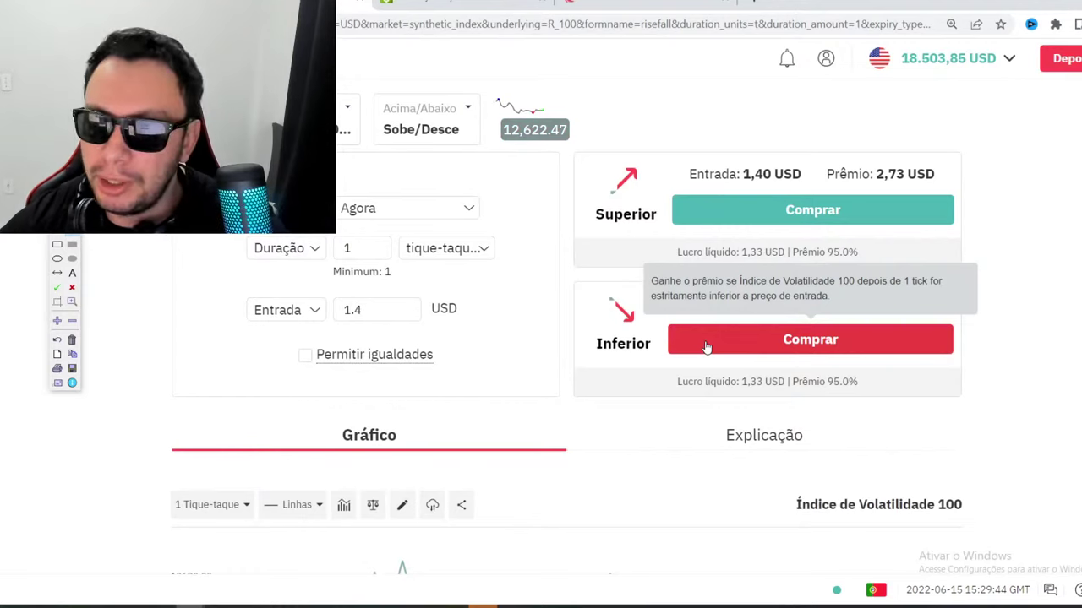
left_click(754, 346)
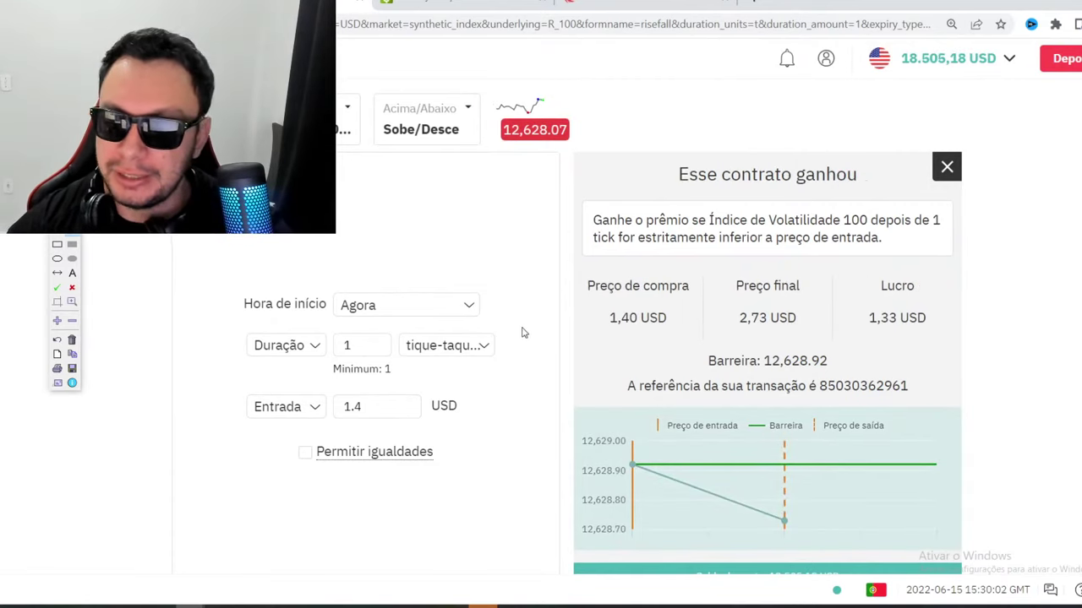
Set the Entrada to 0.35 USD and buy two 1-tick Inferior contracts in succession, closing the first contract's confirmation between them
left_click_drag(362, 413, 275, 420)
type("0.35")
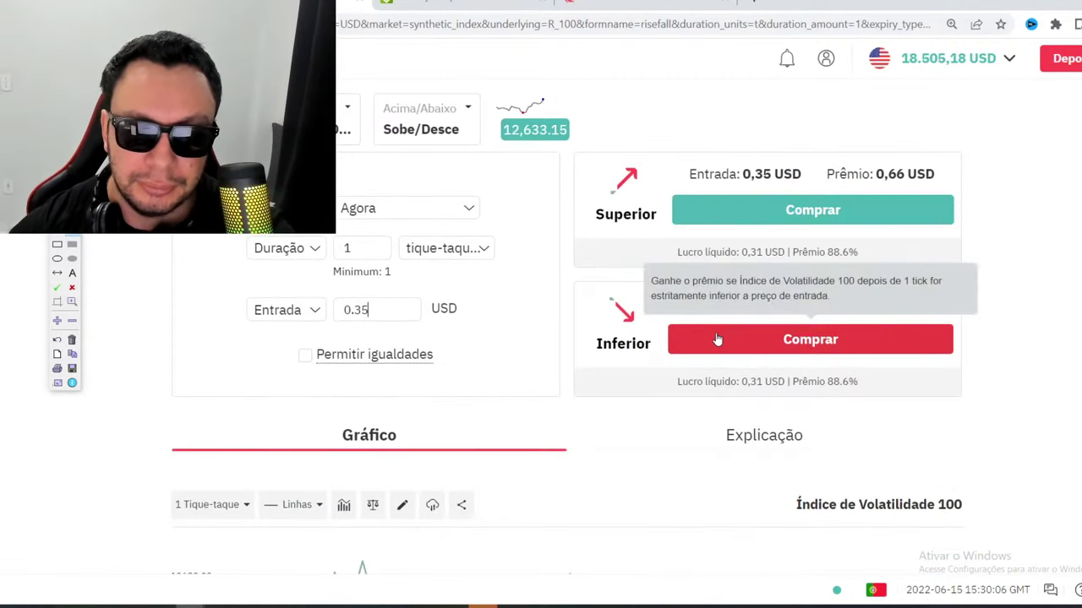
left_click(700, 331)
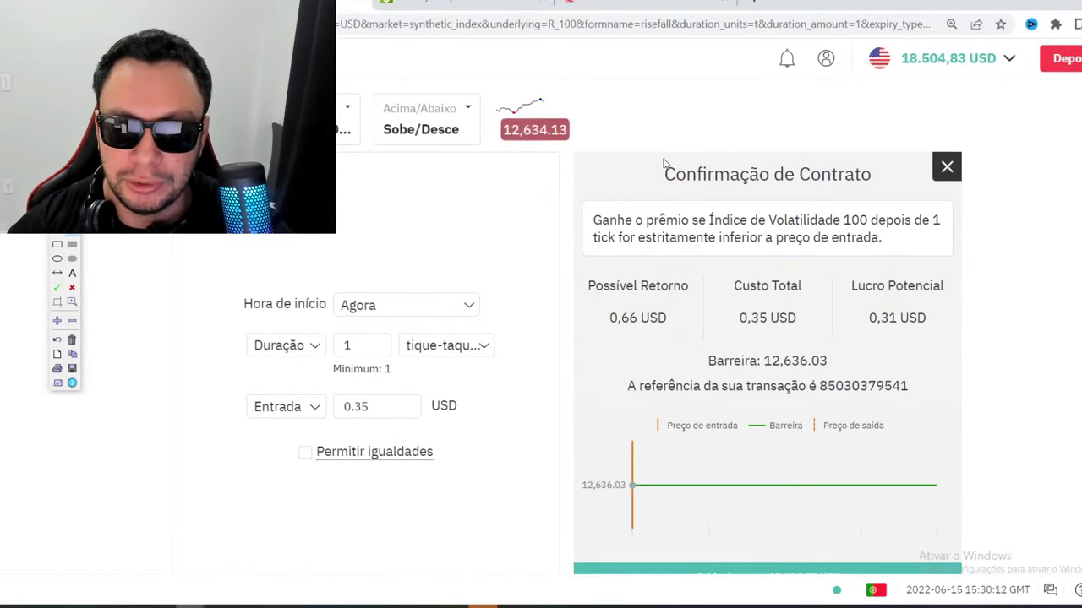
left_click(955, 164)
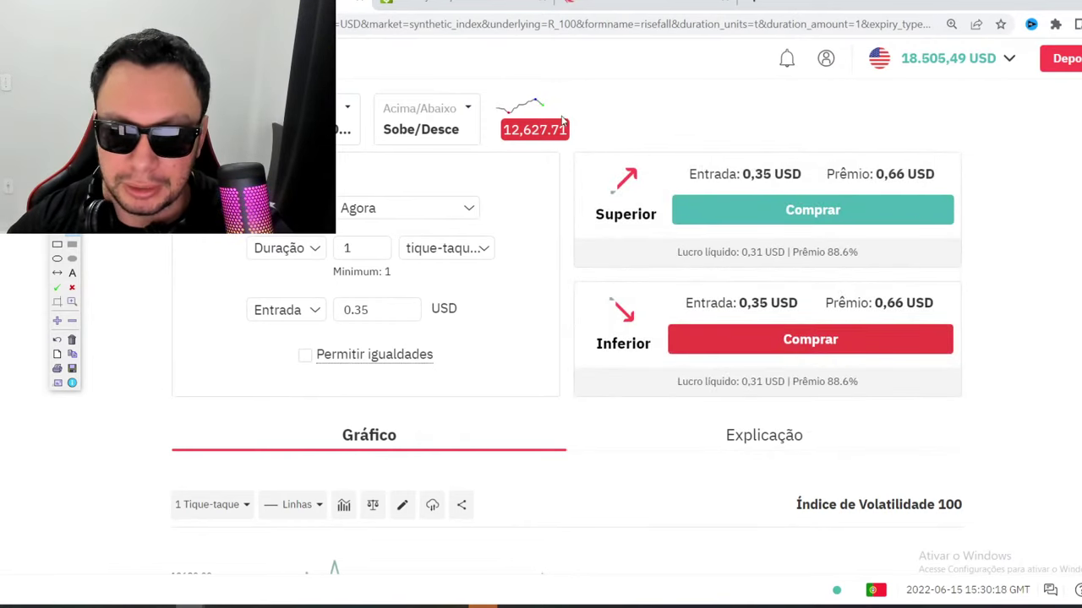
left_click(725, 344)
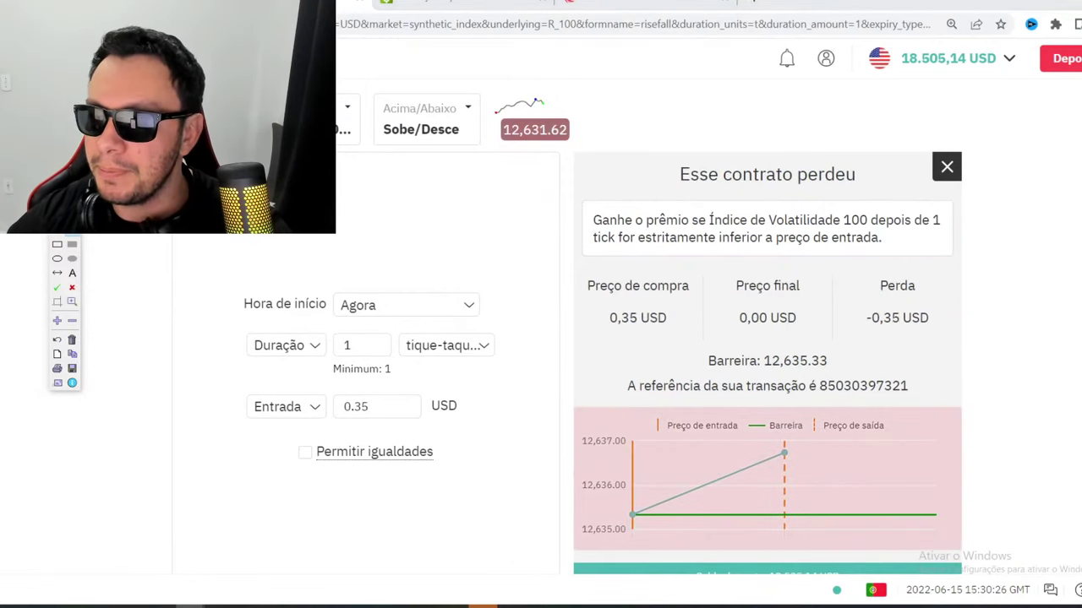
Buy a 1-tick Inferior contract with a 0.70 USD Entrada, and reset the Entrada to 0.35 USD
left_click_drag(406, 394, 260, 407)
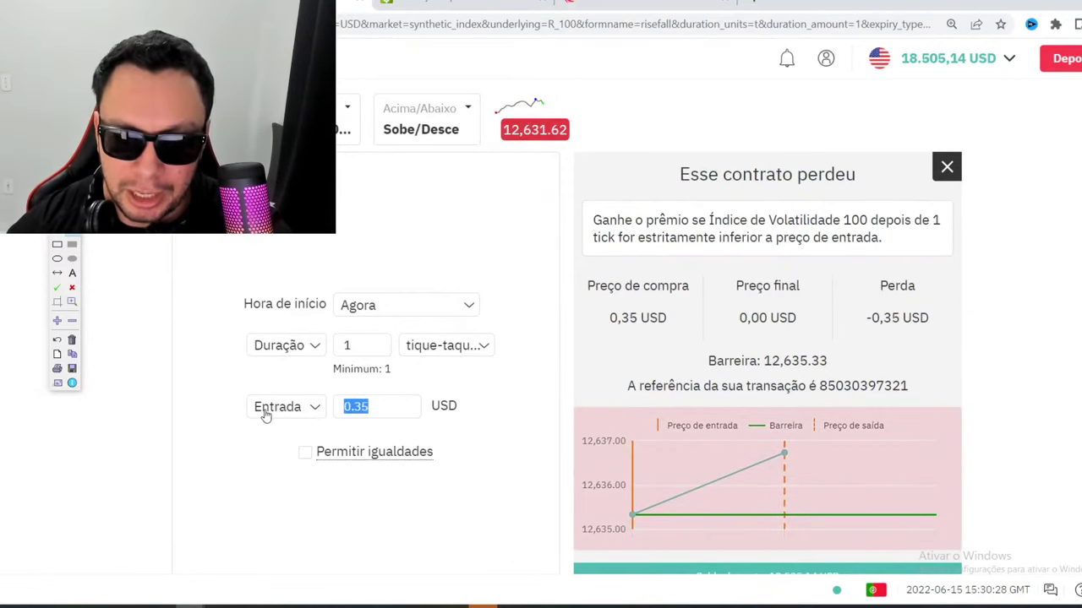
type("70")
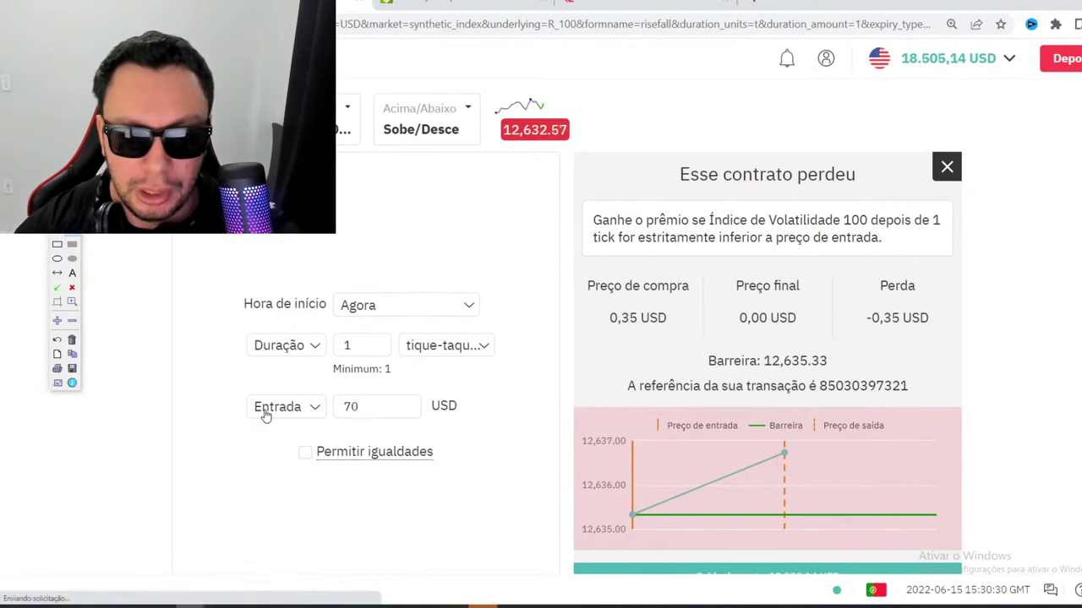
key("BackSpace")
key("BackSpace")
type("0.70")
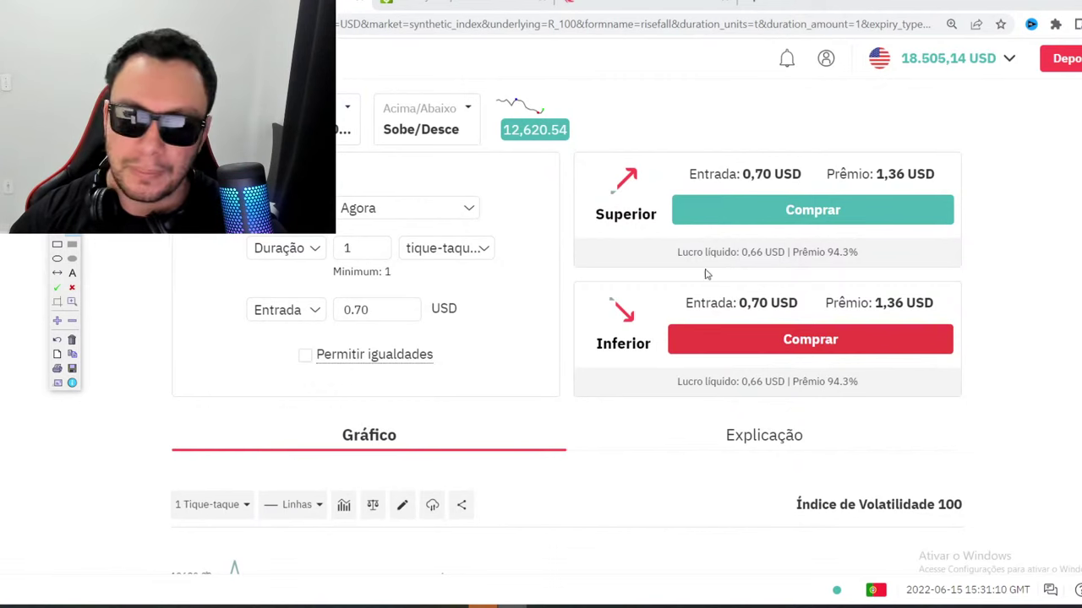
left_click(743, 340)
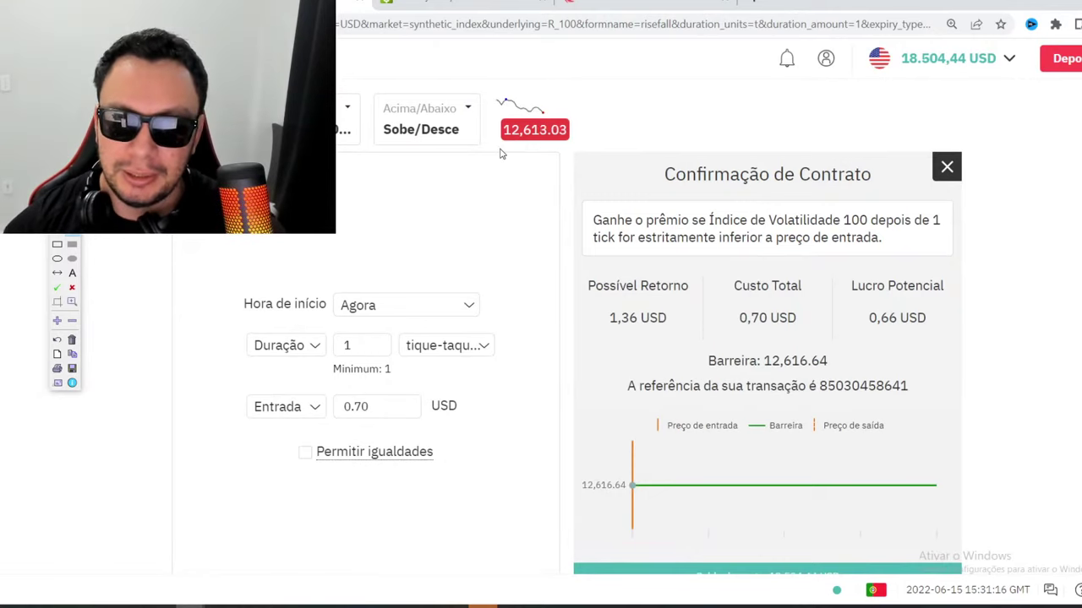
double_click(413, 410)
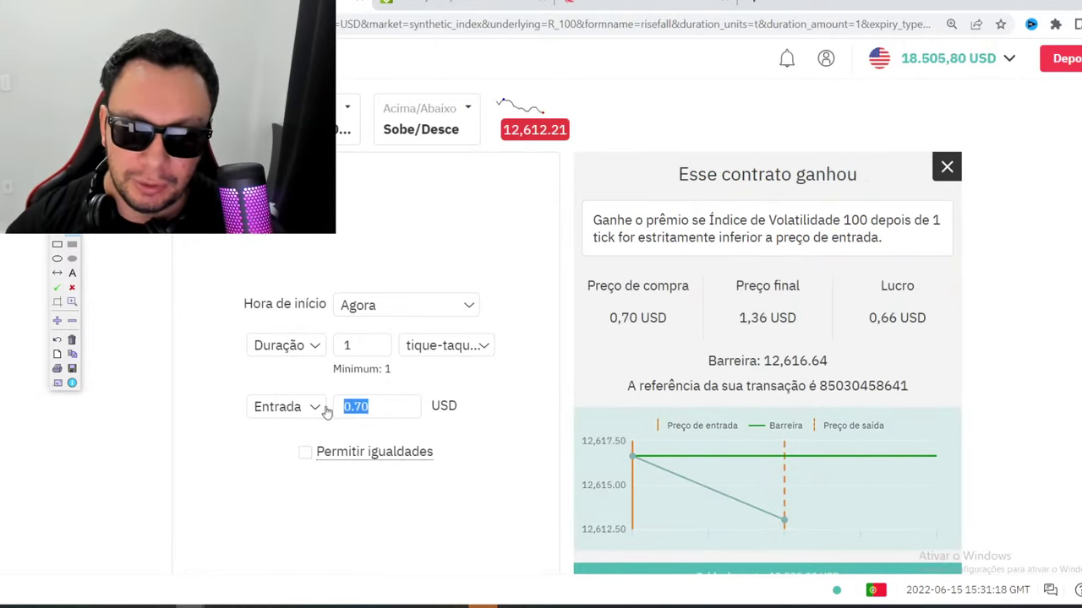
type("0.35")
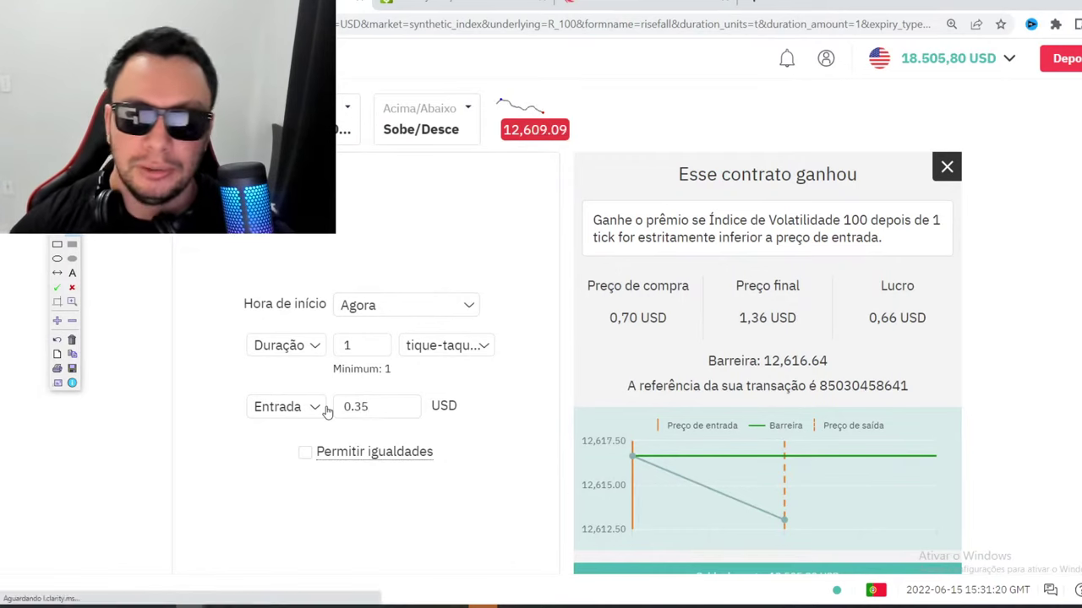
Review the bot's Lucro/Perda total in the Resumo window and its value in reais in the dollar converter, and return to SmartTrader
left_click(559, 5)
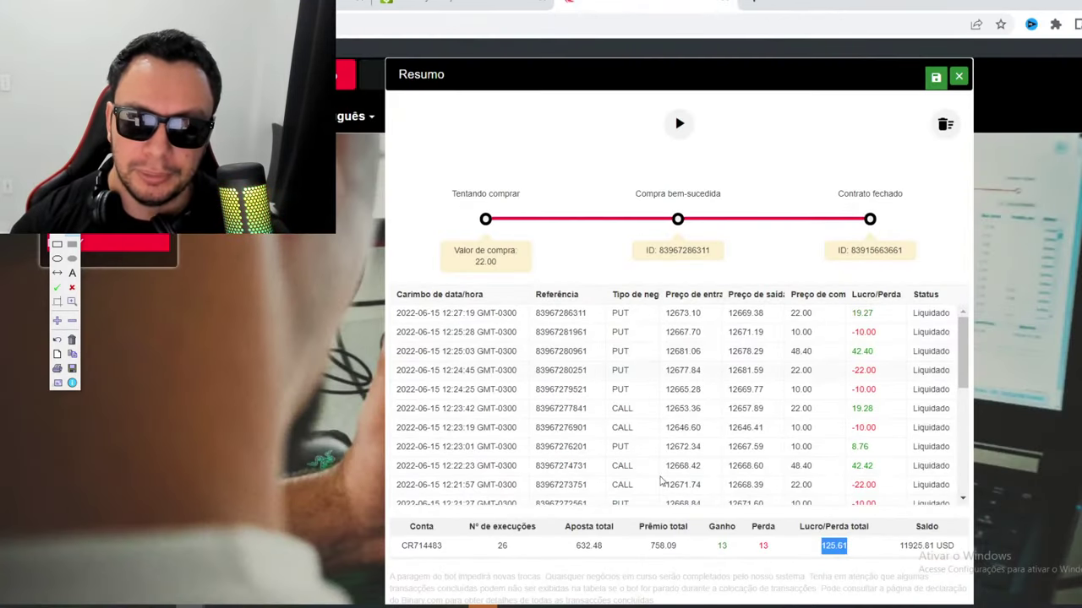
left_click(796, 559)
left_click(418, 3)
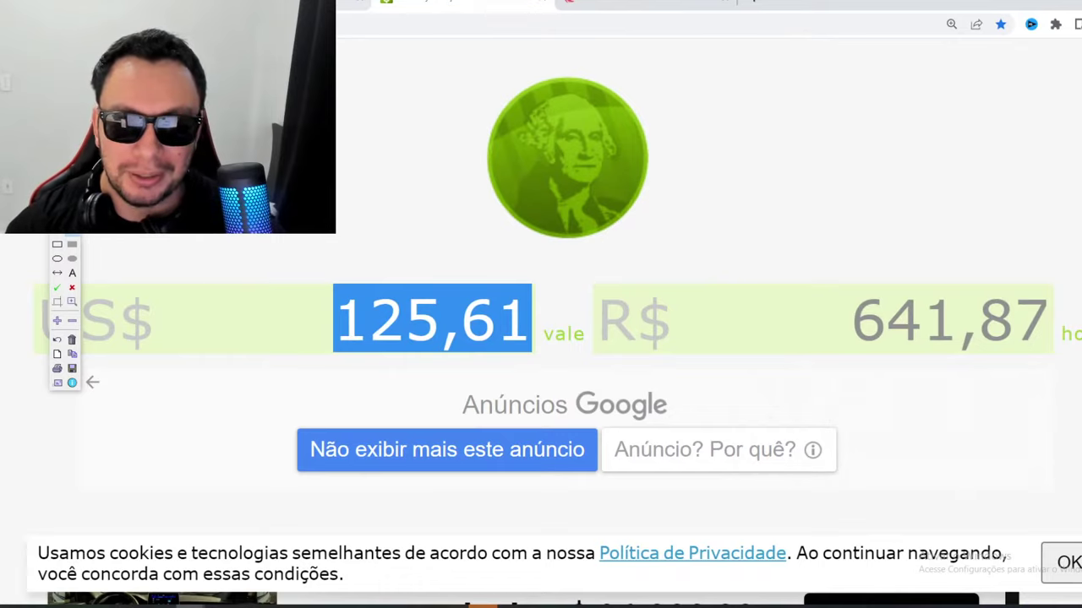
key("ctrl+Tab")
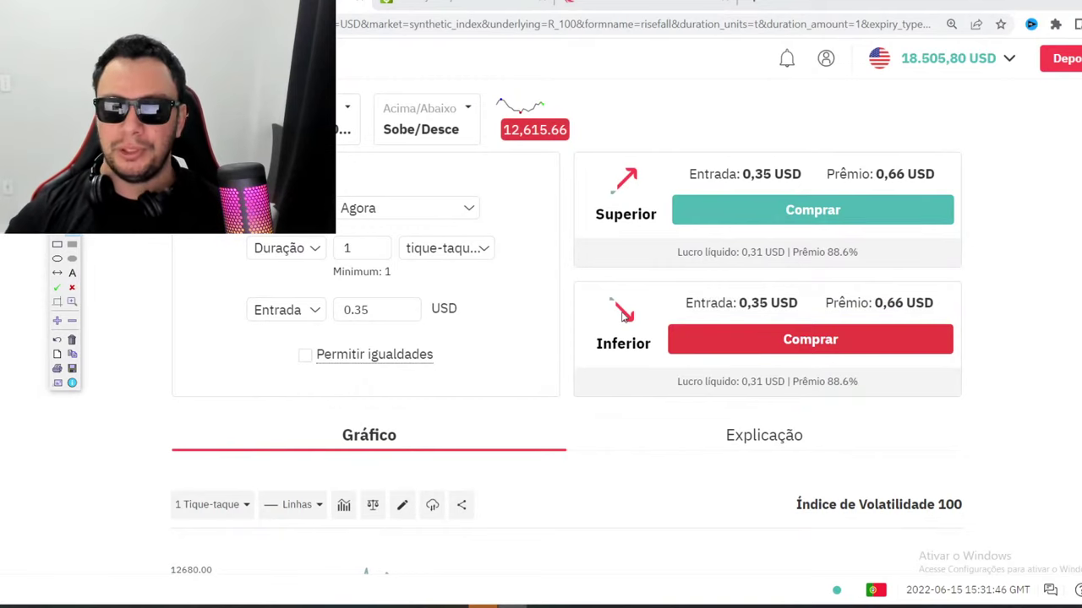
Buy two more 1-tick Inferior contracts with the 0.35 USD Entrada, closing each contract window
left_click(750, 342)
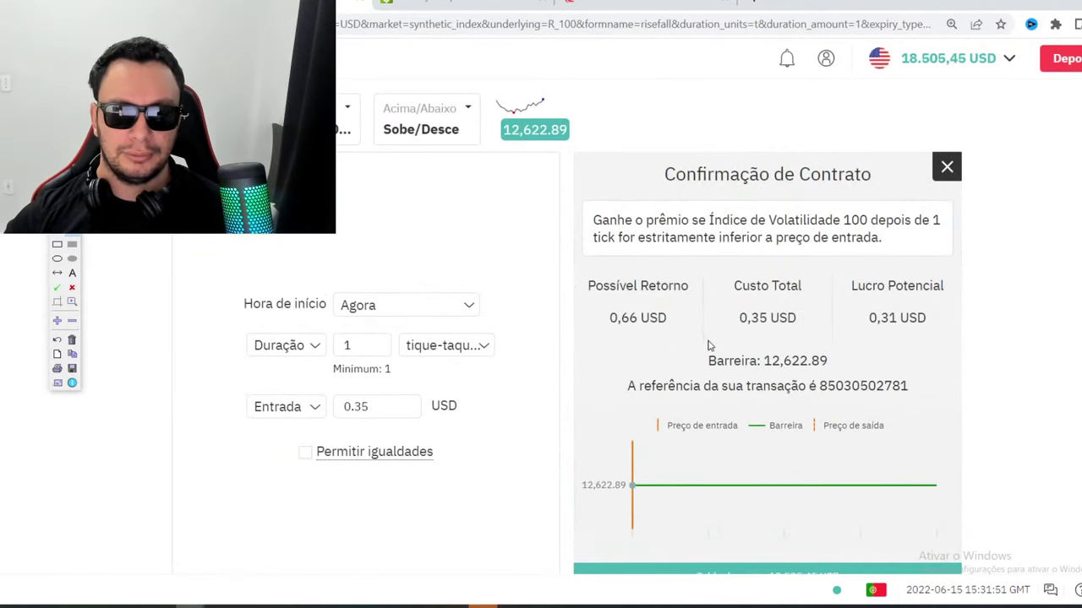
left_click(946, 167)
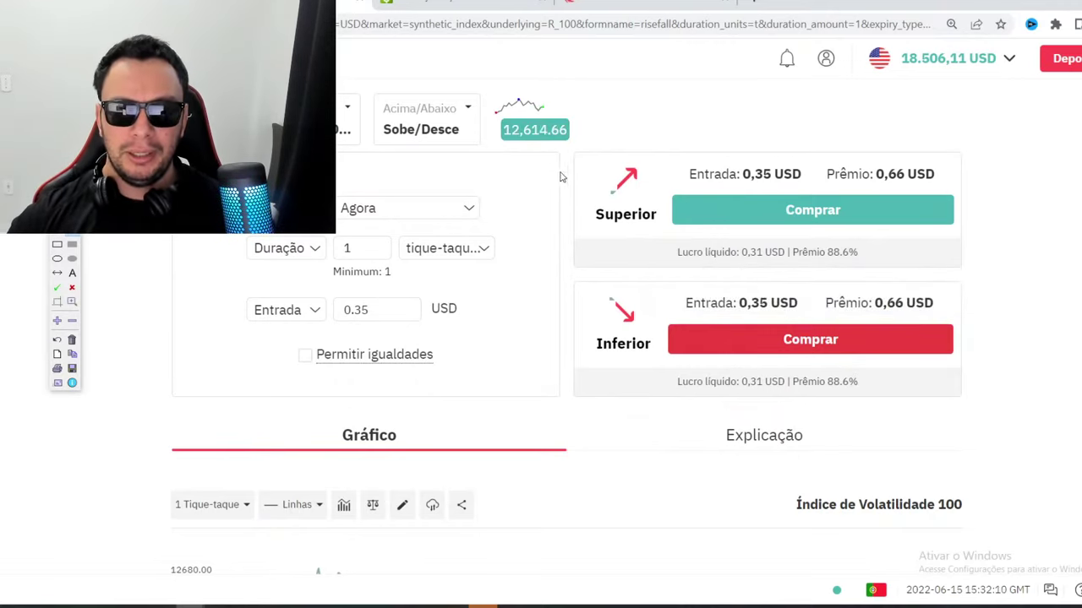
left_click(689, 338)
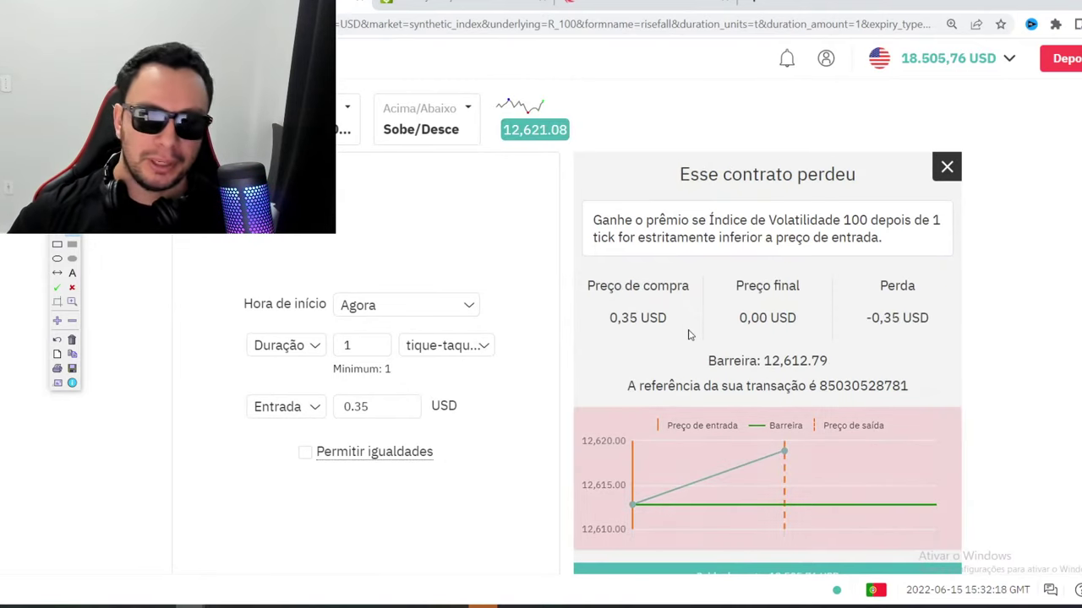
left_click(946, 166)
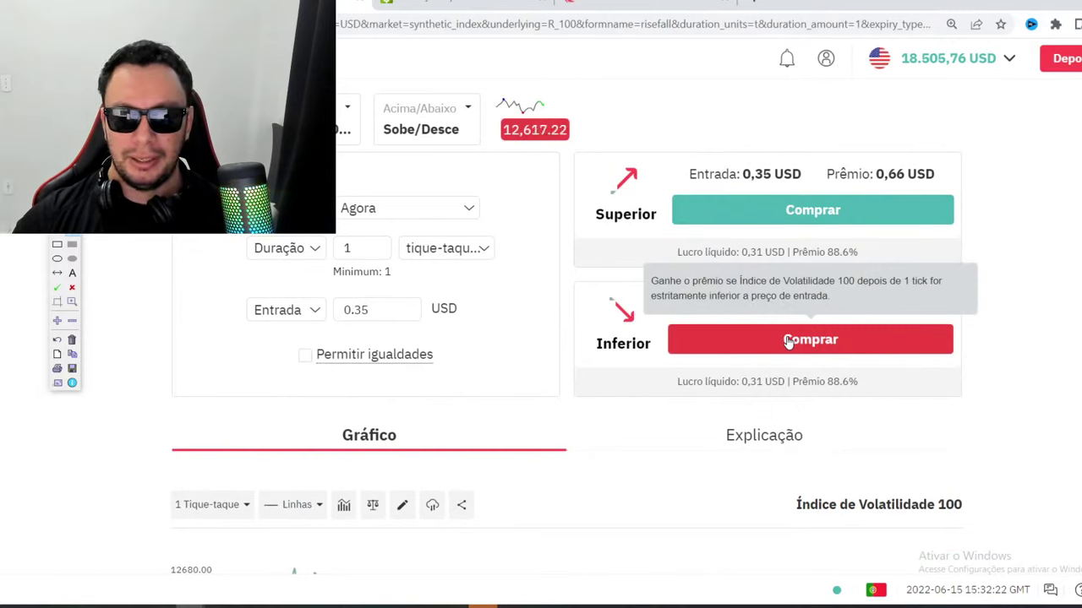
Double the Entrada to 0.70 USD and buy a 1-tick Inferior contract
left_click_drag(368, 310, 310, 309)
type("0")
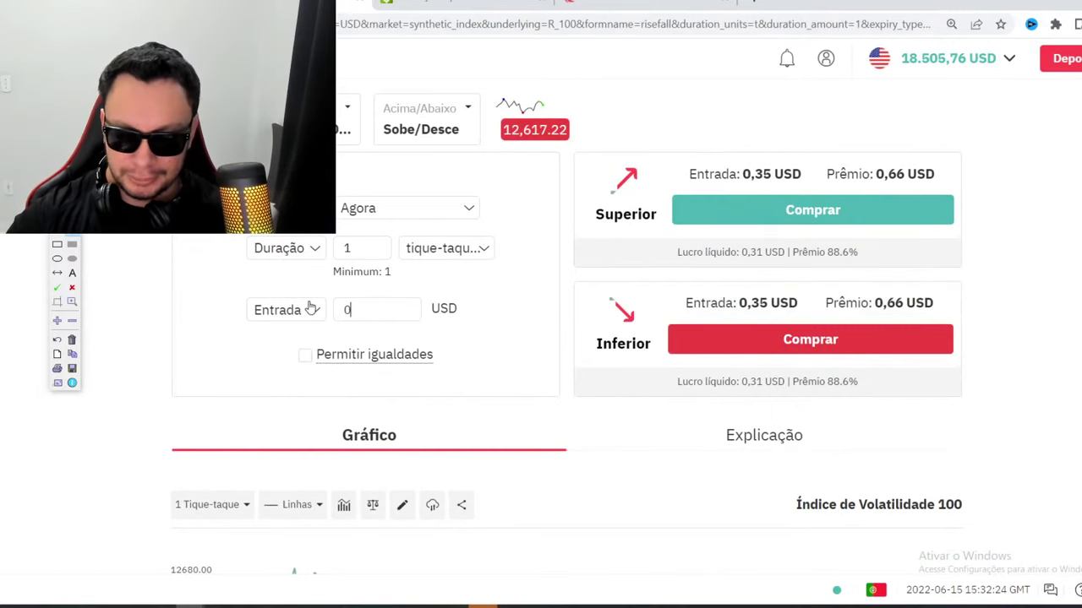
type(".70")
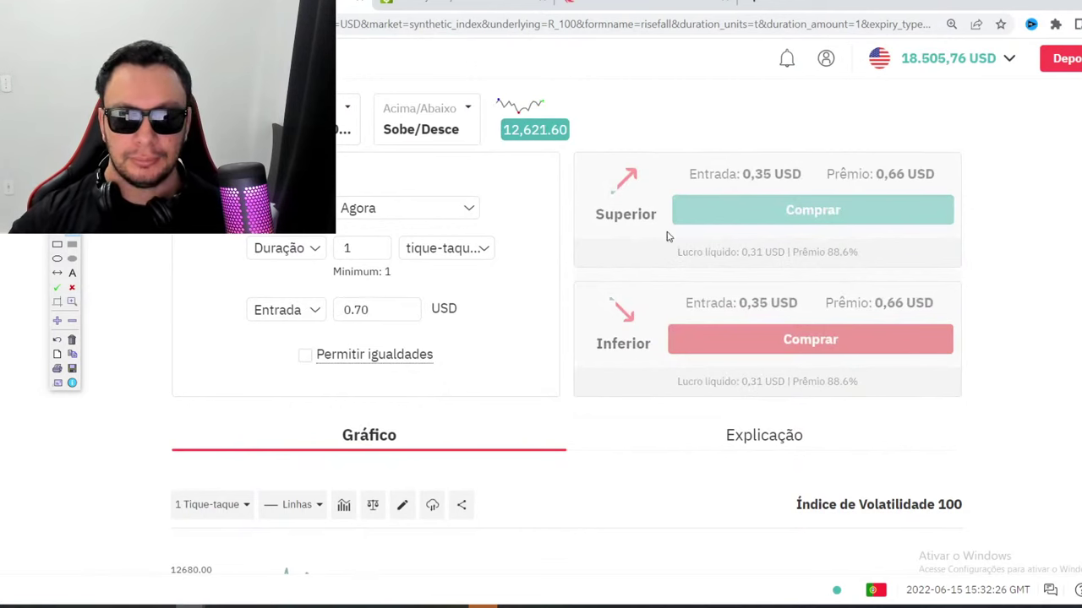
left_click(730, 338)
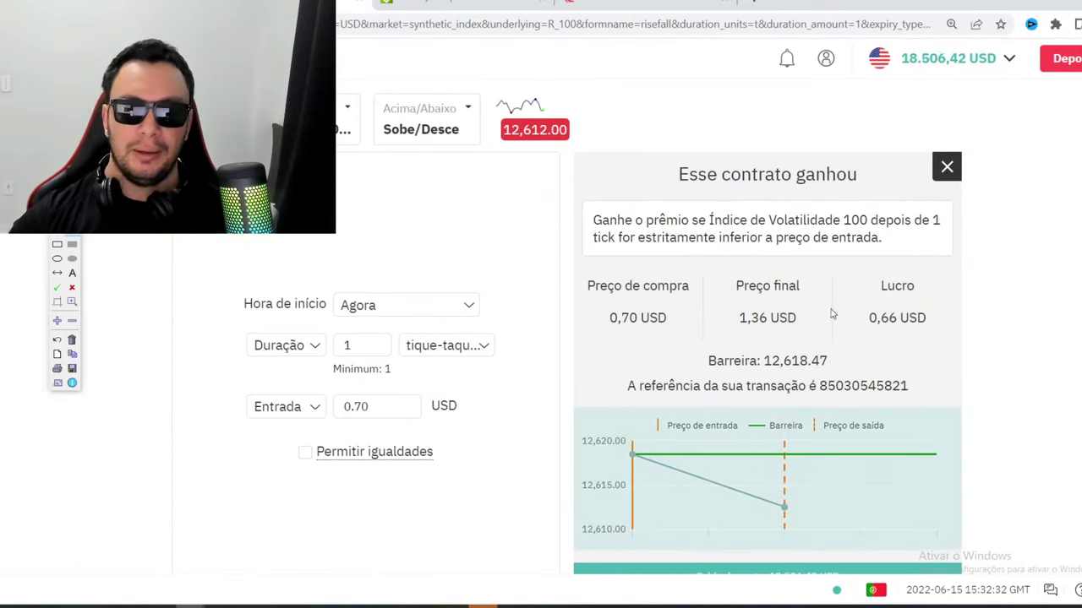
Repeat the Inferior purchase with a 0.70 USD Entrada, then restore the Entrada to 0.35 USD and close the contract result
left_click_drag(366, 405, 292, 407)
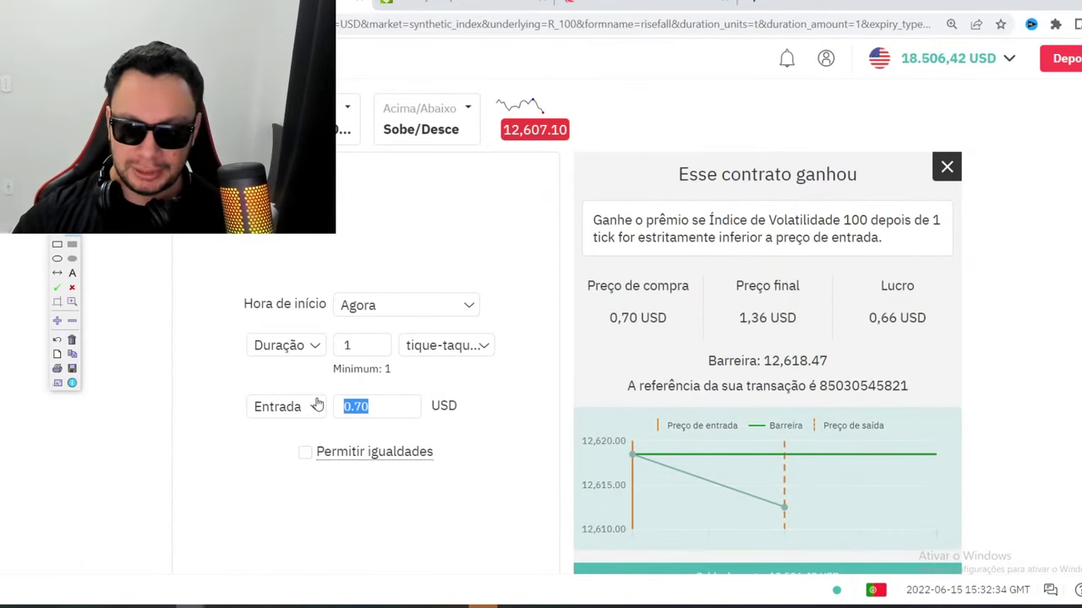
type("0.70")
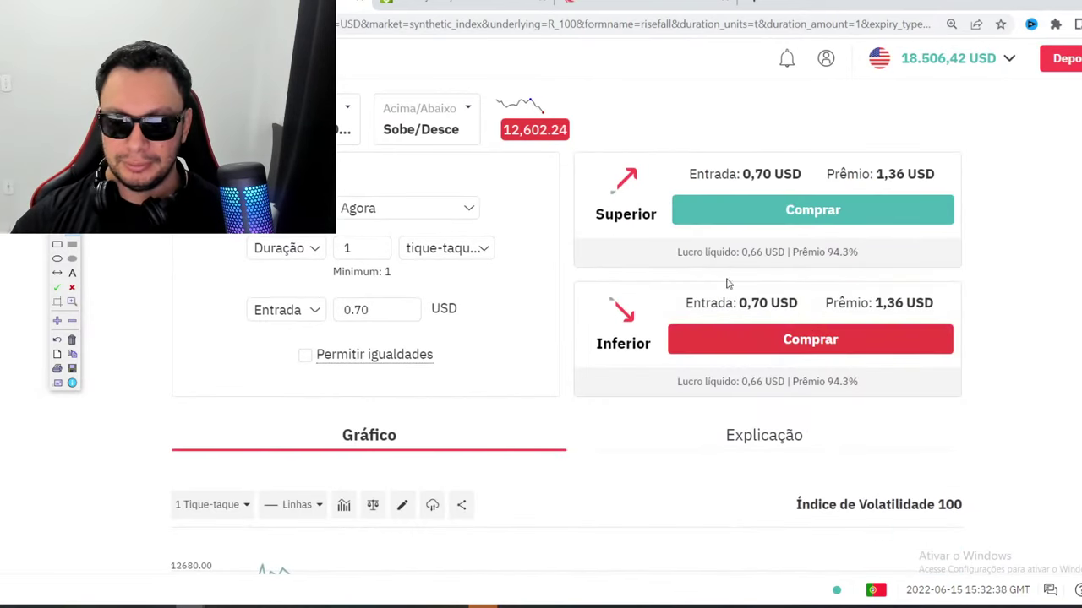
left_click(712, 338)
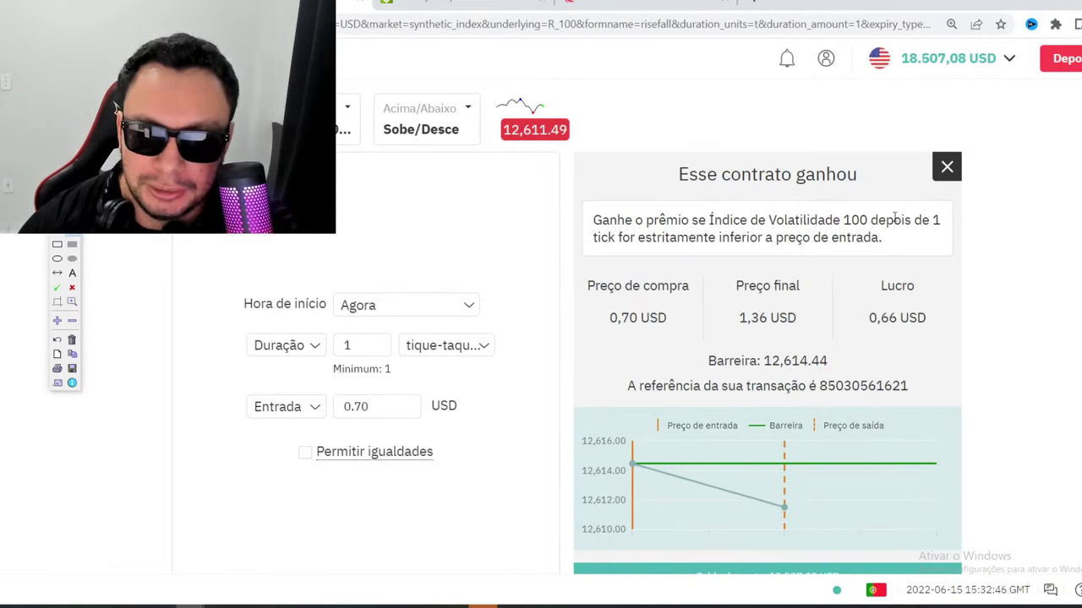
left_click_drag(365, 407, 304, 419)
type("0.35")
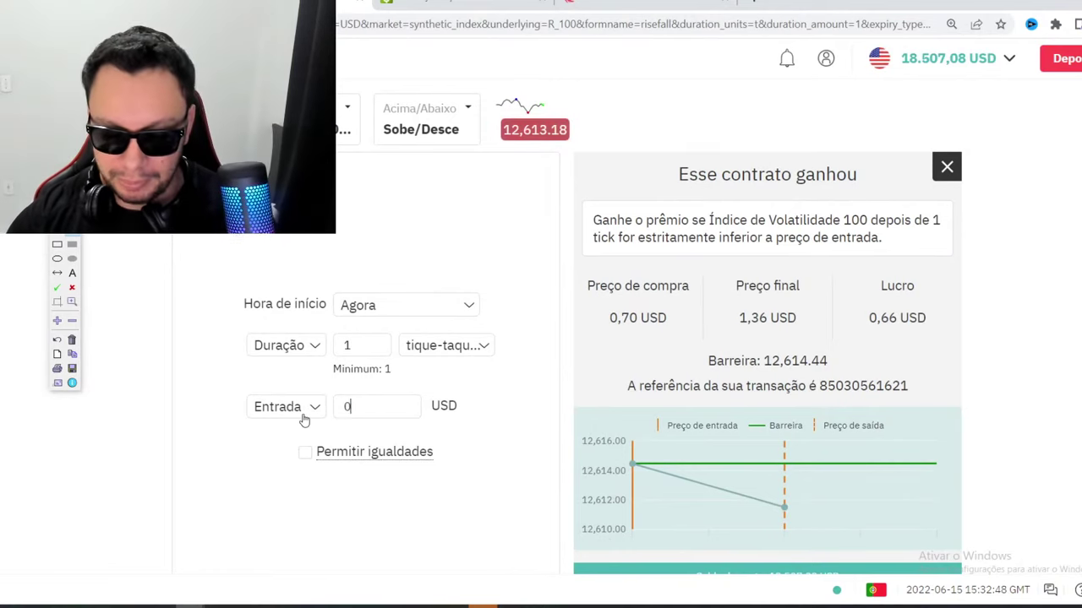
left_click(946, 166)
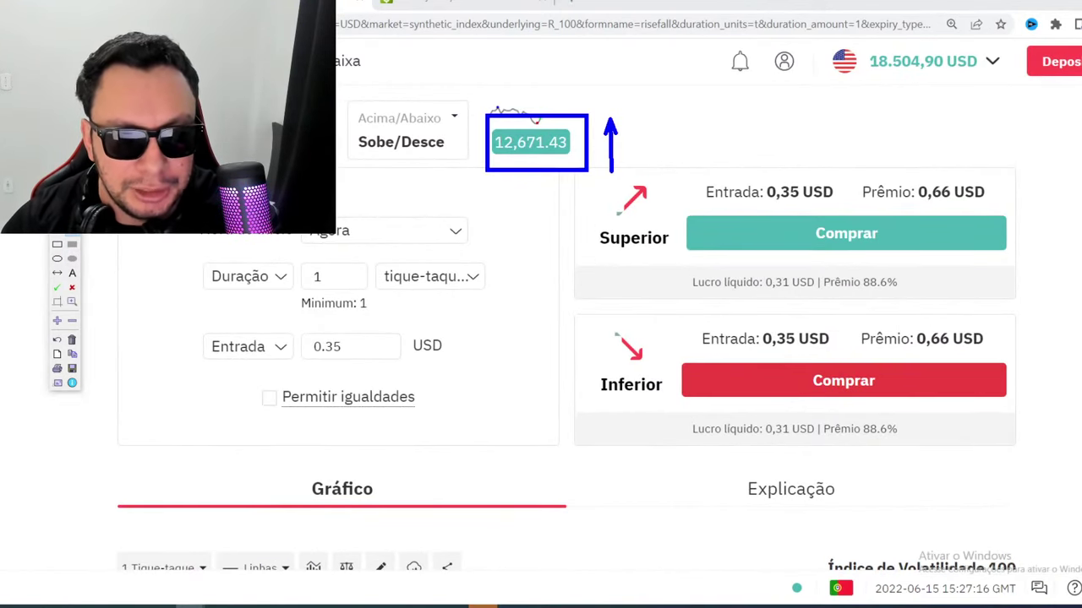
Switch to Paint and enlarge the blank canvas to 1753 × 898 px
mouse_move(334, 211)
left_mouse_down()
mouse_move(639, 415)
mouse_move(710, 511)
mouse_move(782, 490)
left_mouse_up()
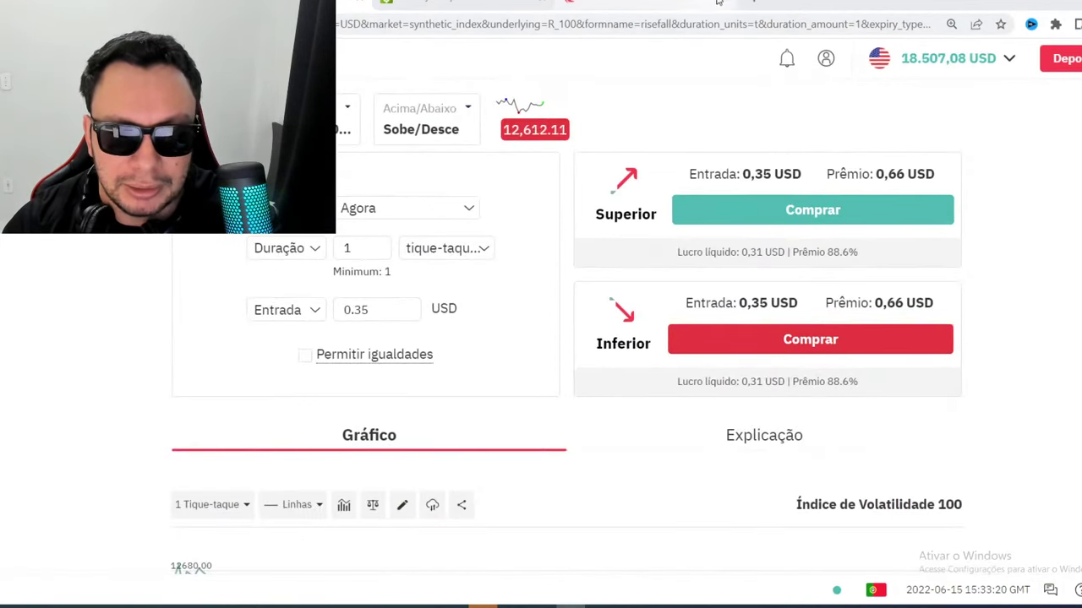
left_click(396, 606)
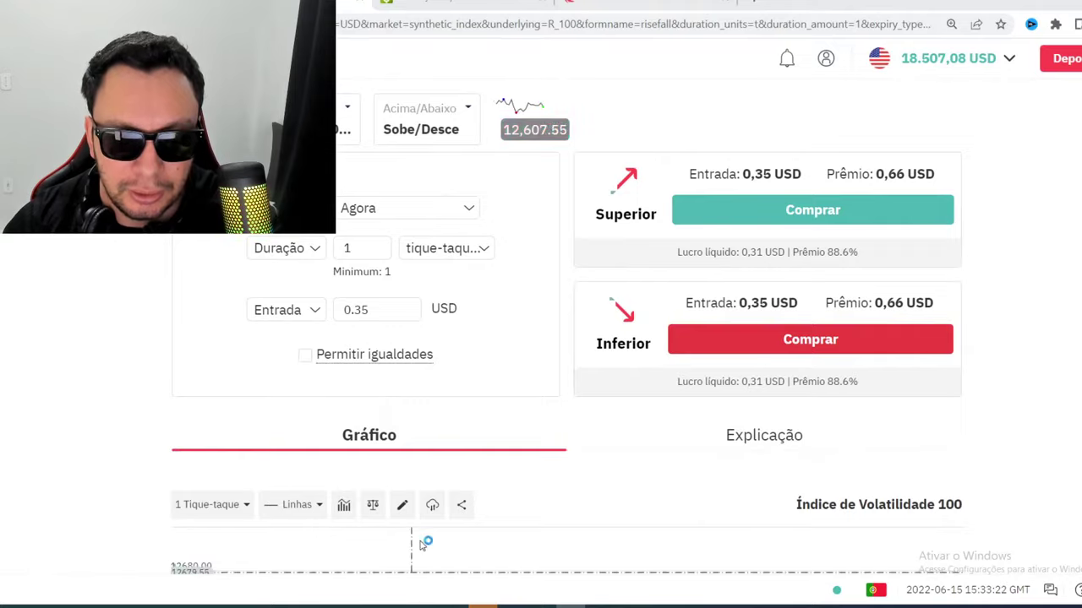
left_click_drag(497, 368, 1049, 605)
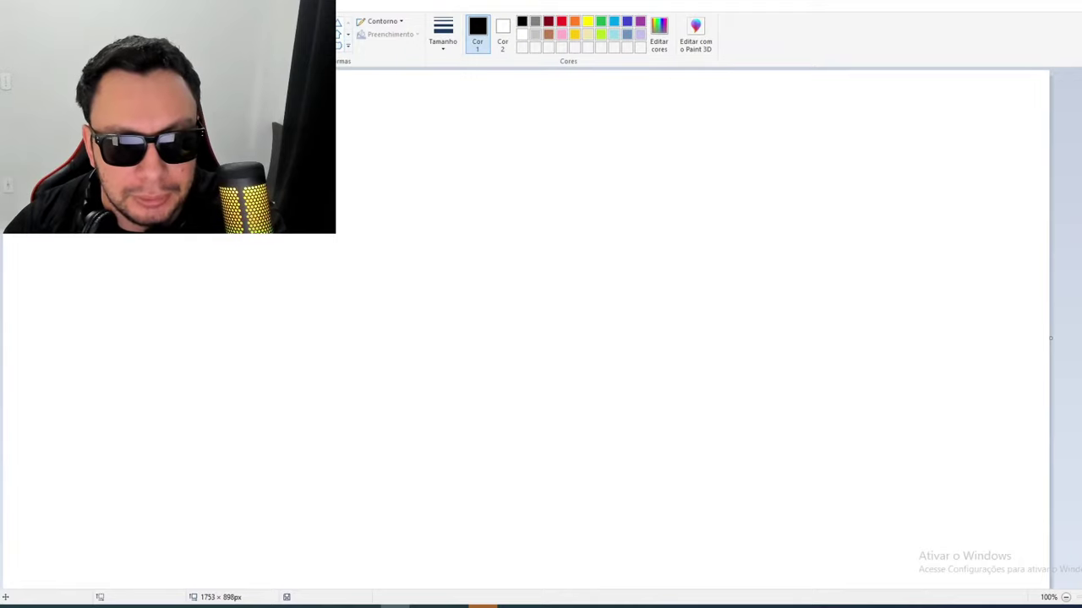
Add the label PASSO 01 near the canvas's upper edge and draw an up arrow and a down arrow beside it
left_click_drag(120, 142, 257, 211)
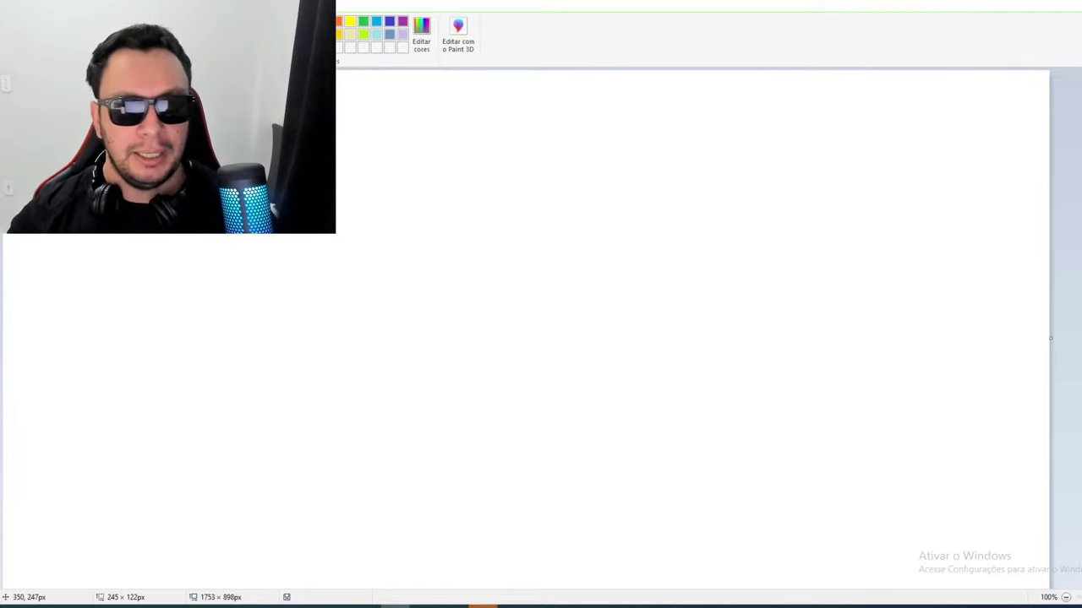
key("Escape")
key("ctrl+v")
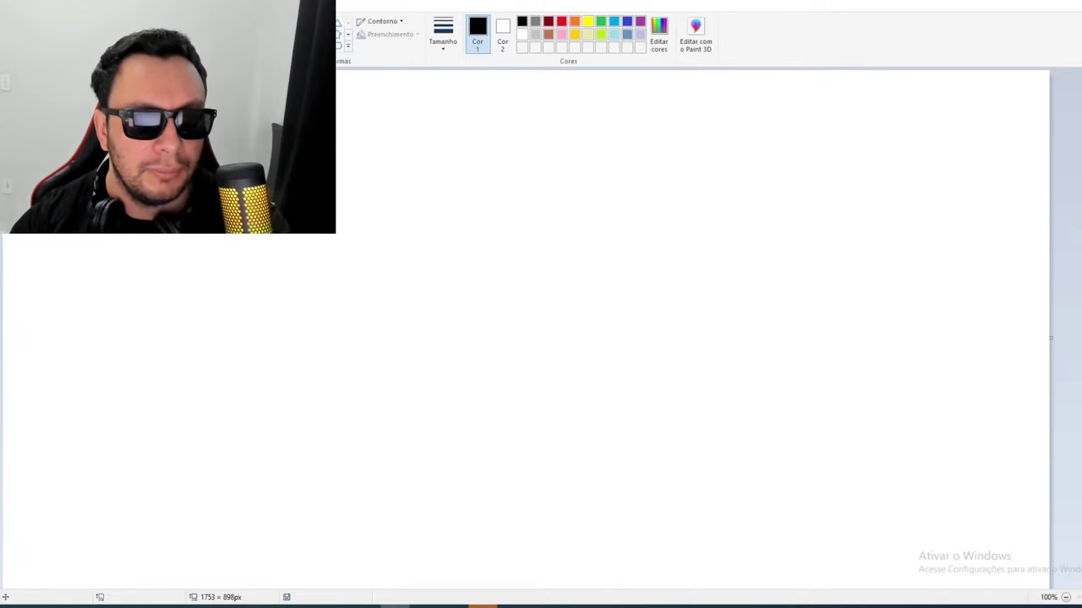
left_click(340, 36)
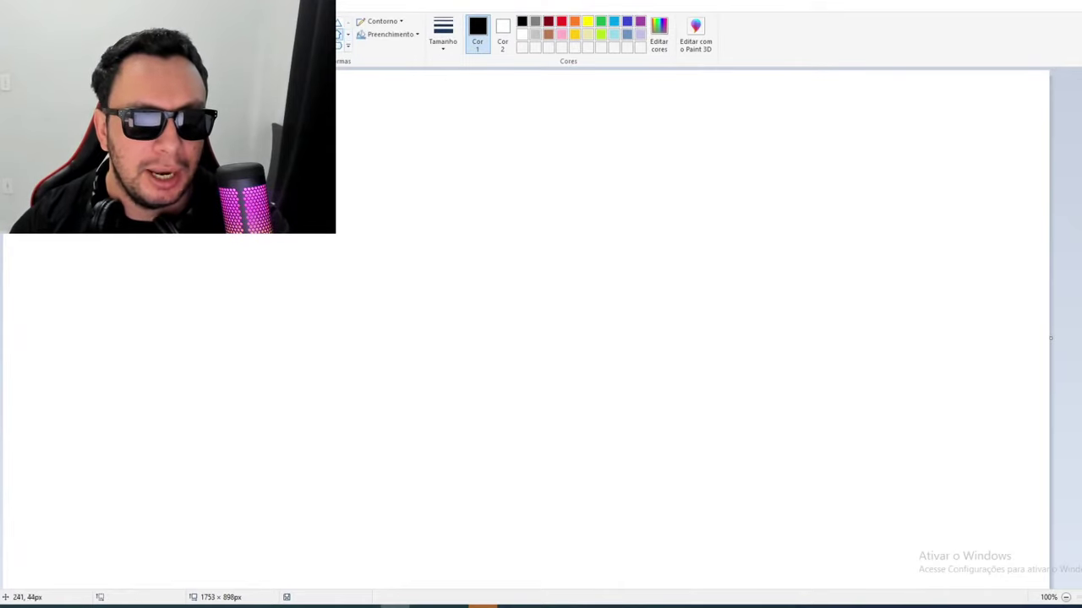
left_click_drag(147, 95, 220, 151)
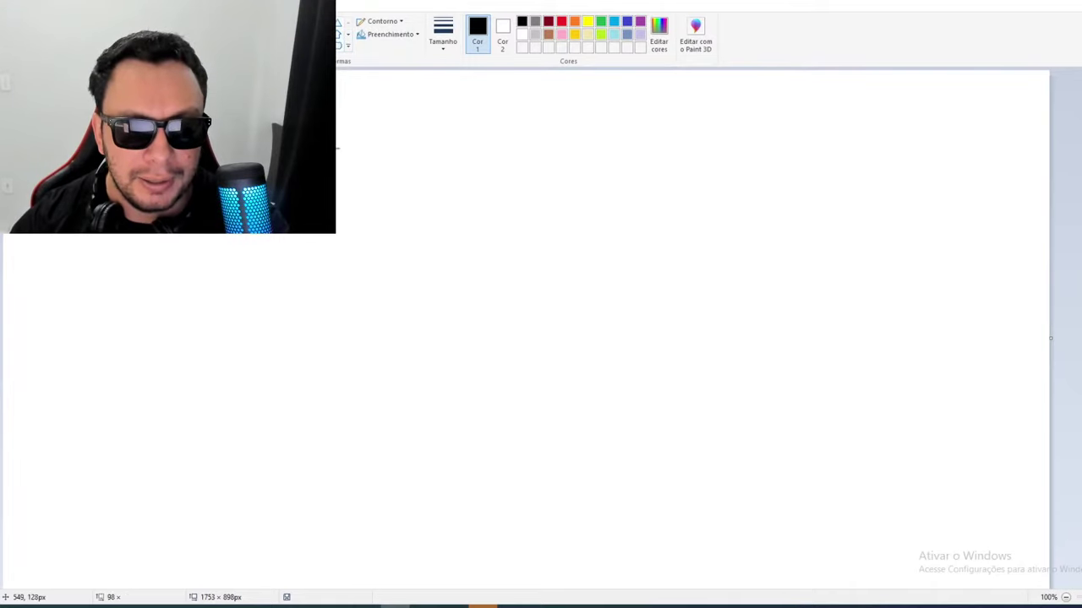
left_click_drag(273, 93, 337, 154)
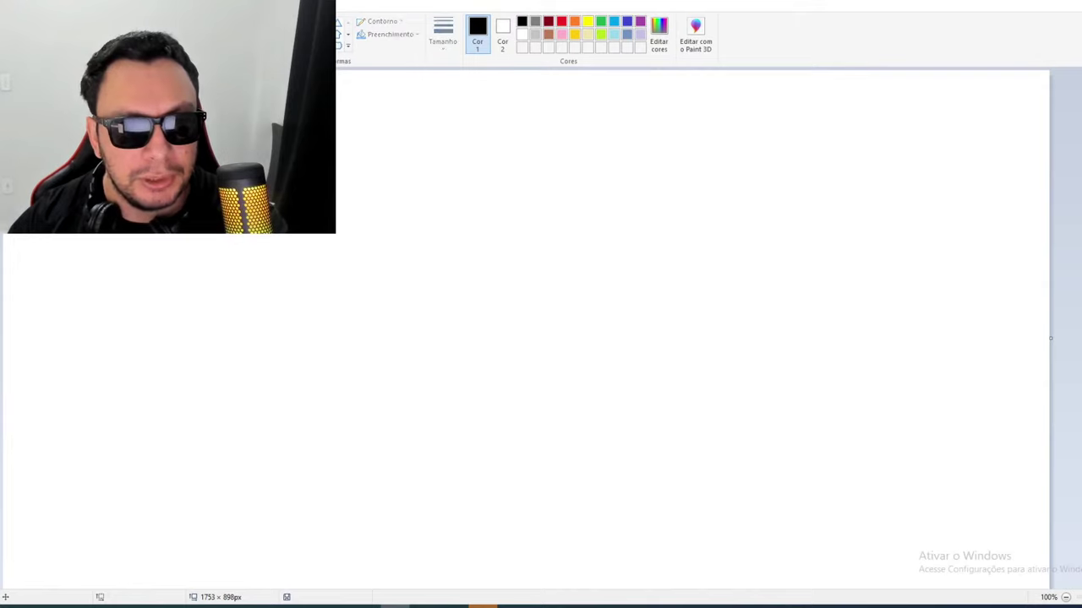
Add the text PASSO 02 and move it directly beneath the PASSO 01 label, aligned with it
left_click(65, 252)
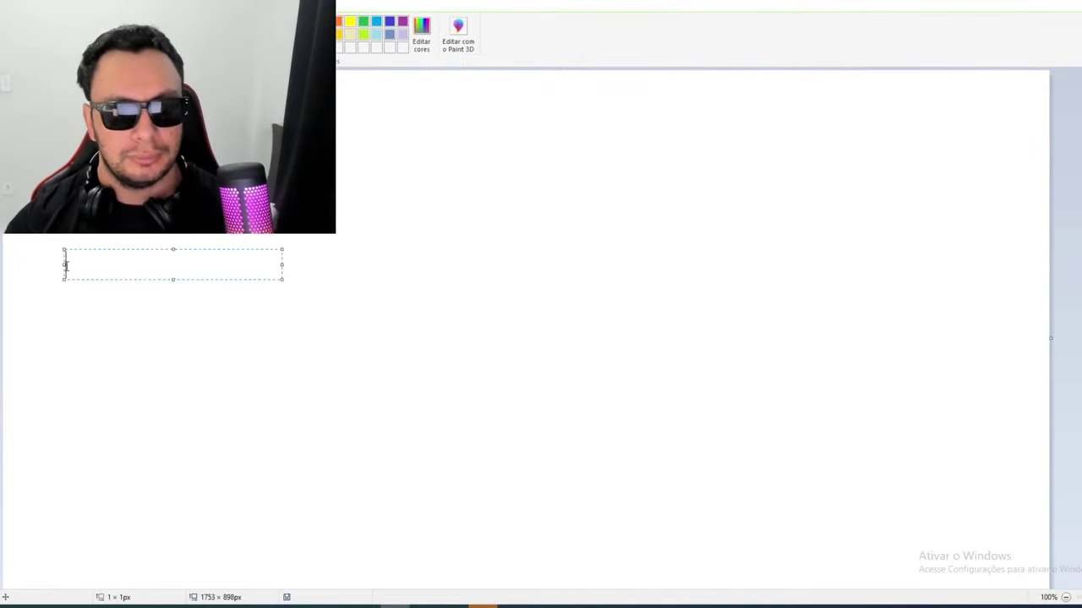
type("PASSO 03")
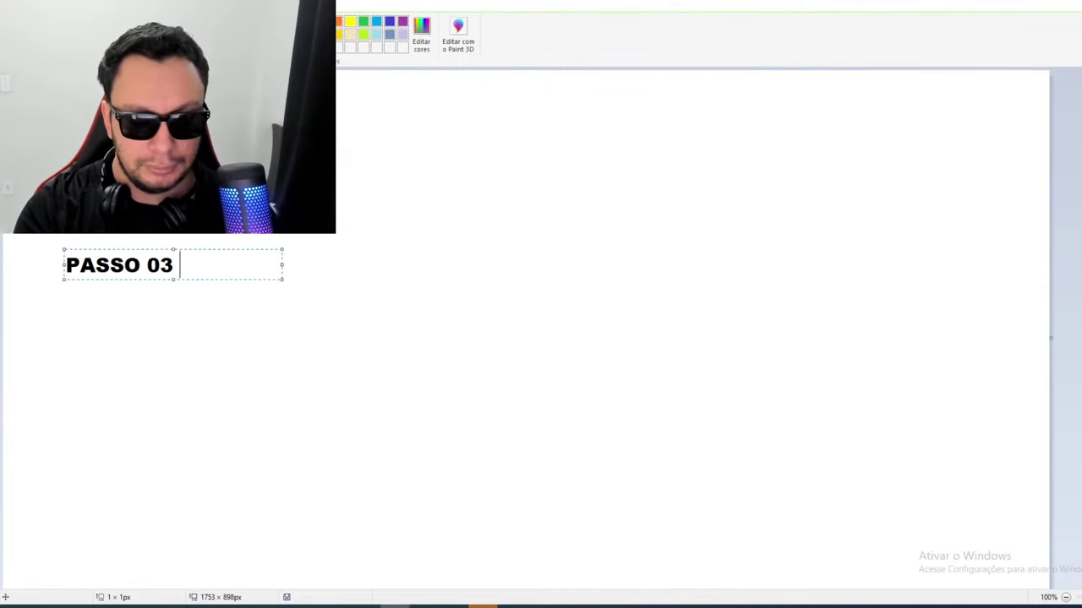
key("BackSpace")
type("2")
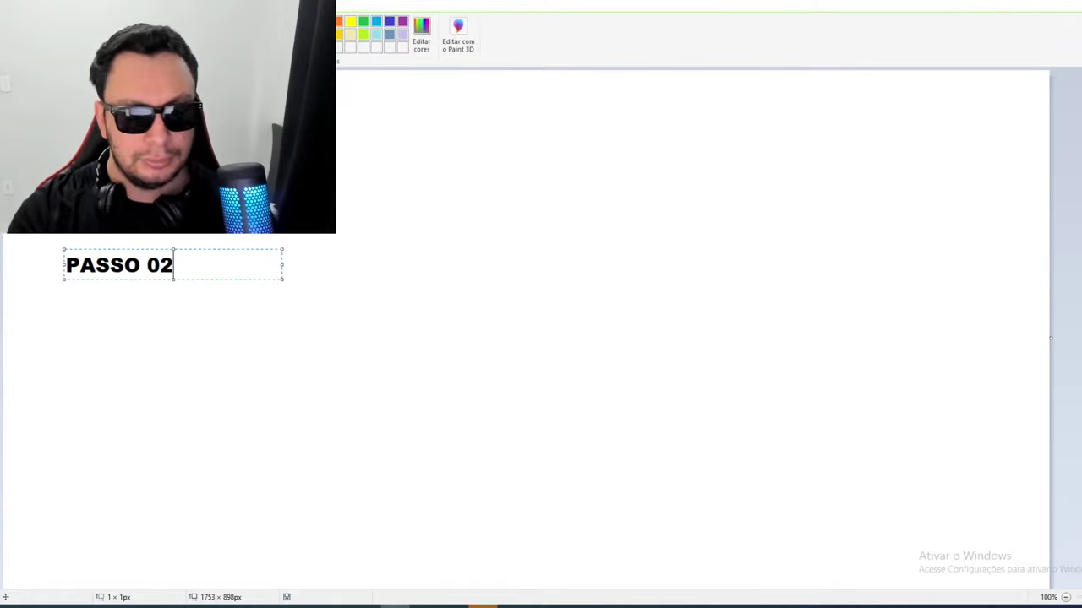
left_click(290, 333)
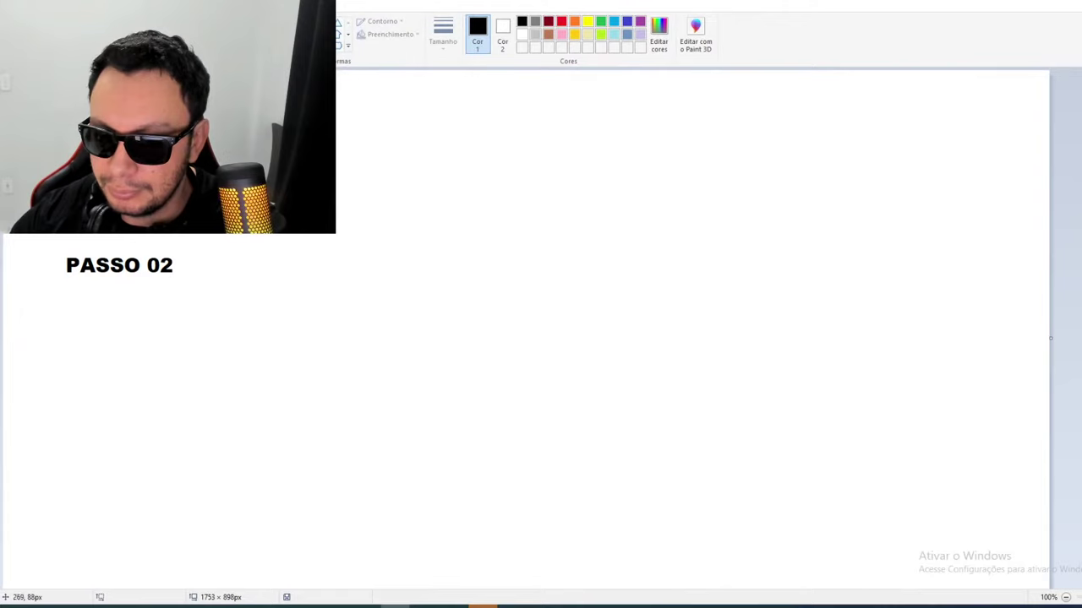
mouse_move(17, 204)
left_mouse_down()
mouse_move(173, 286)
mouse_move(139, 283)
left_mouse_up()
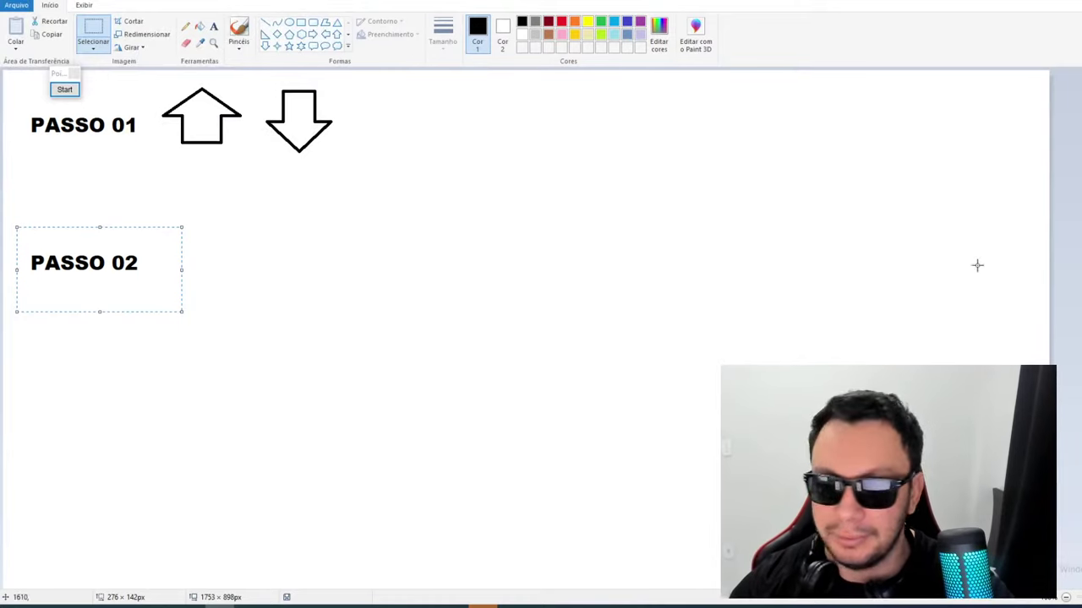
left_click(563, 209)
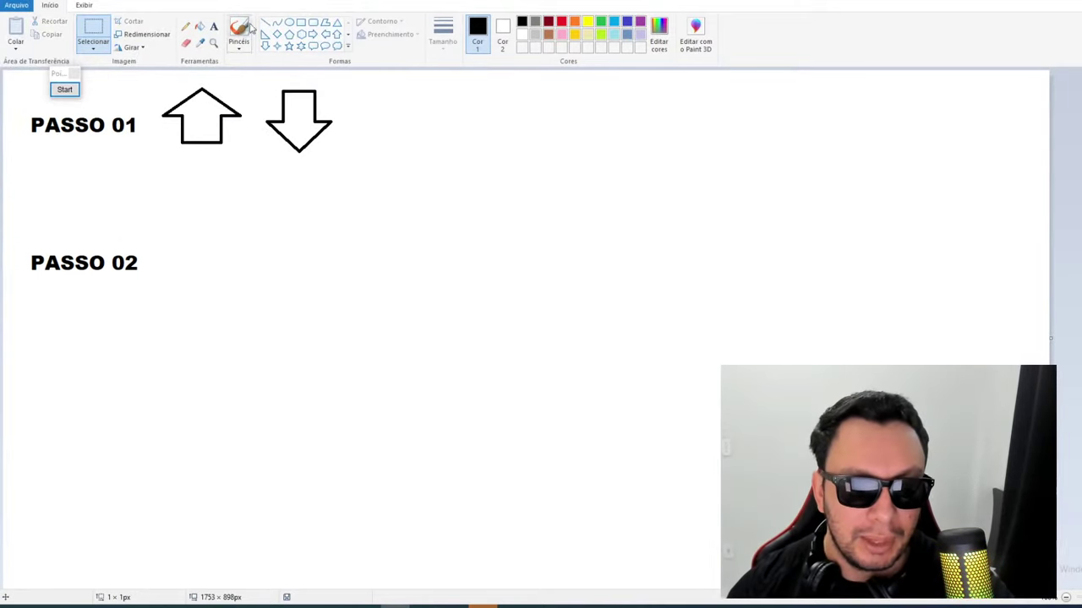
Draw a black up arrow of about 202 × 186 px beside PASSO 02 and move it closer to the label
left_click(265, 45)
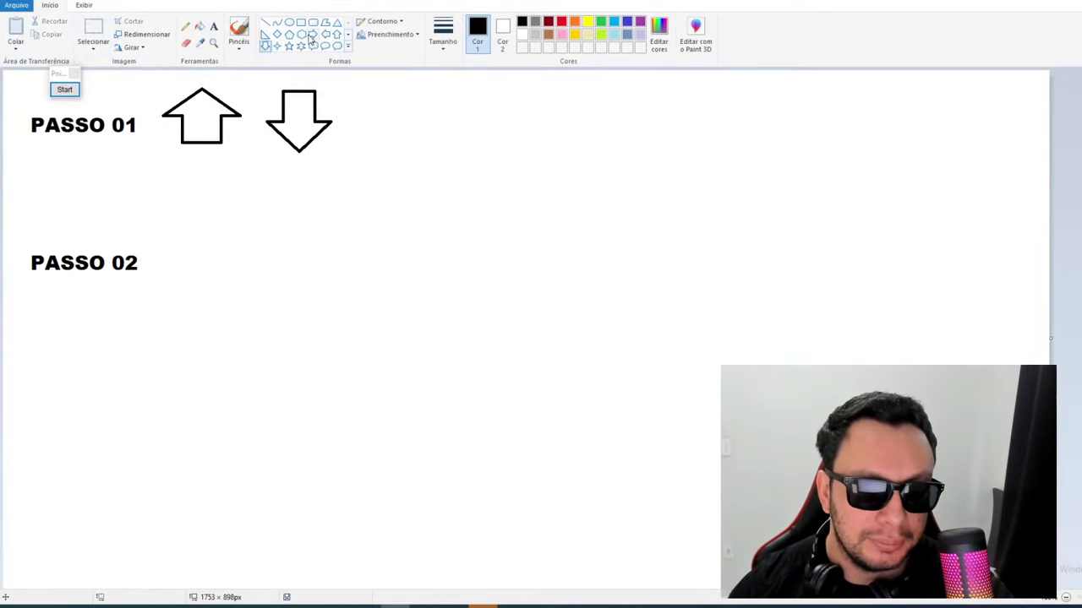
left_click(336, 34)
left_click_drag(218, 208, 338, 312)
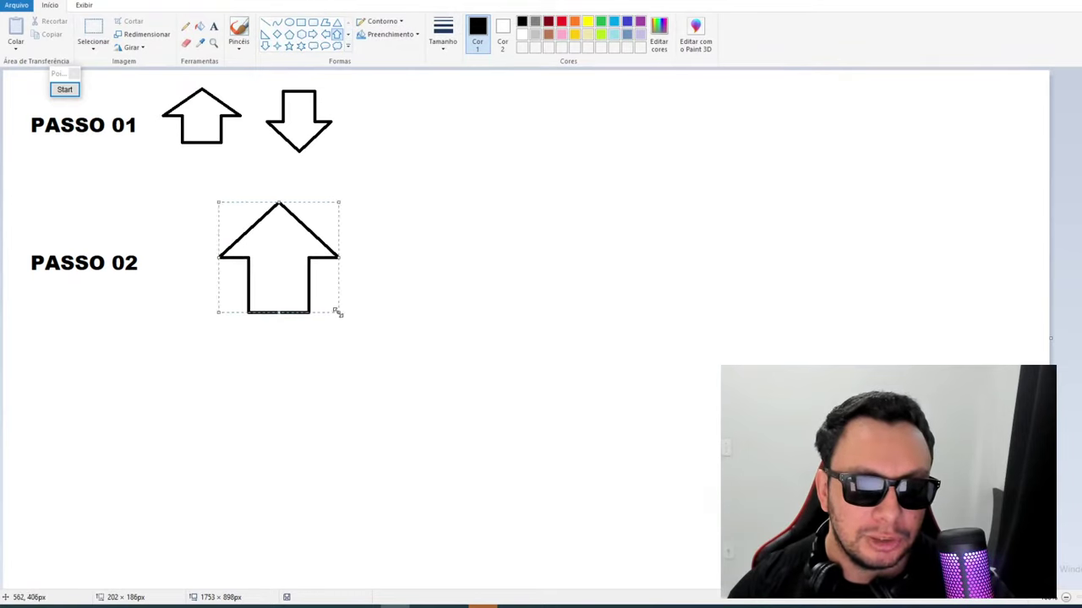
left_click_drag(281, 274, 256, 266)
left_click(465, 360)
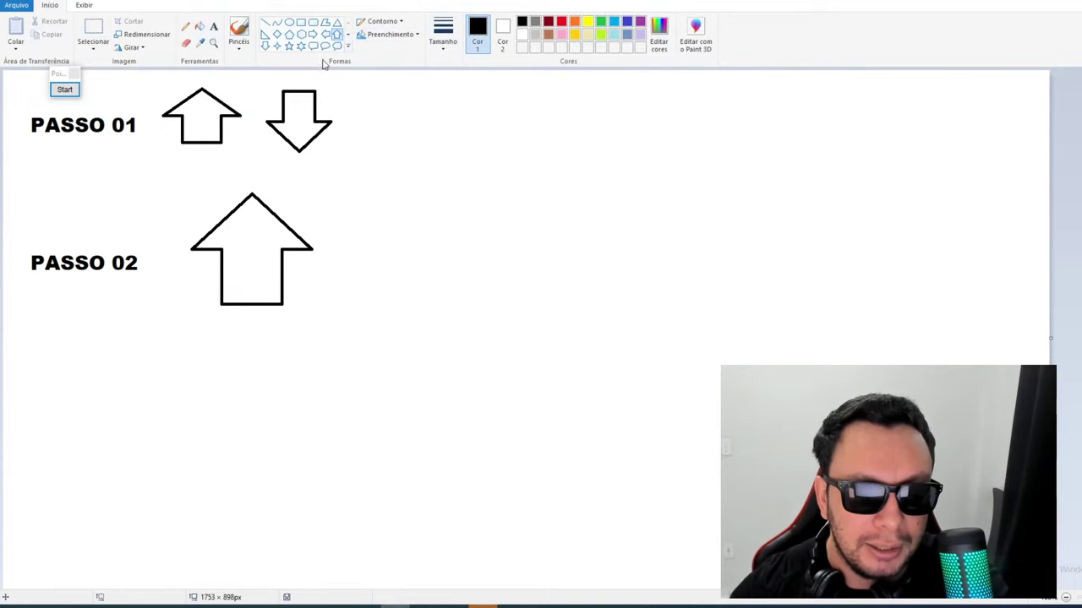
left_click(264, 21)
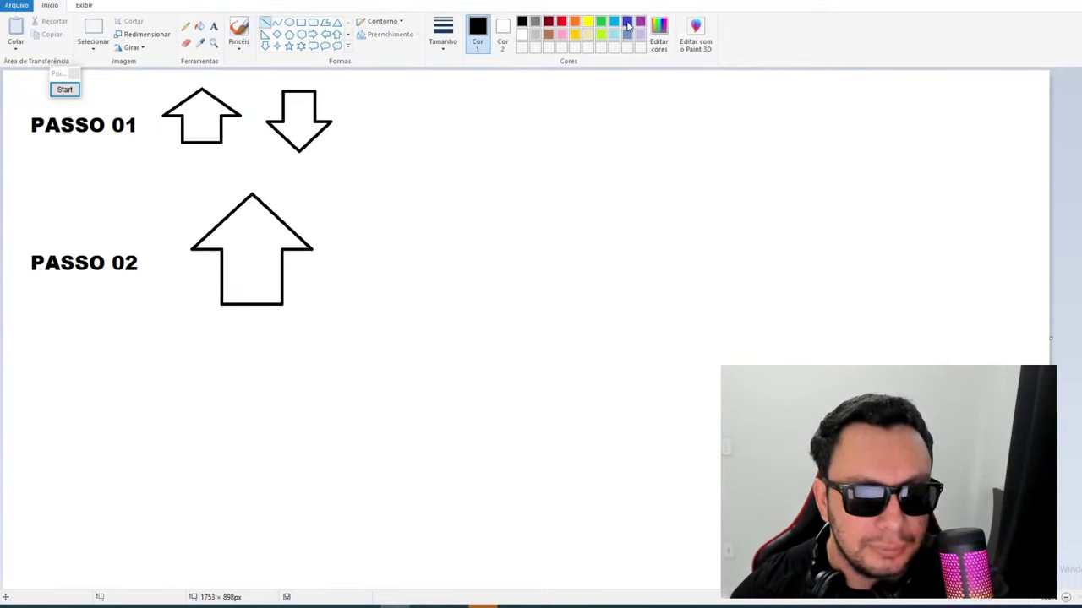
left_click(601, 22)
left_click_drag(345, 312, 480, 197)
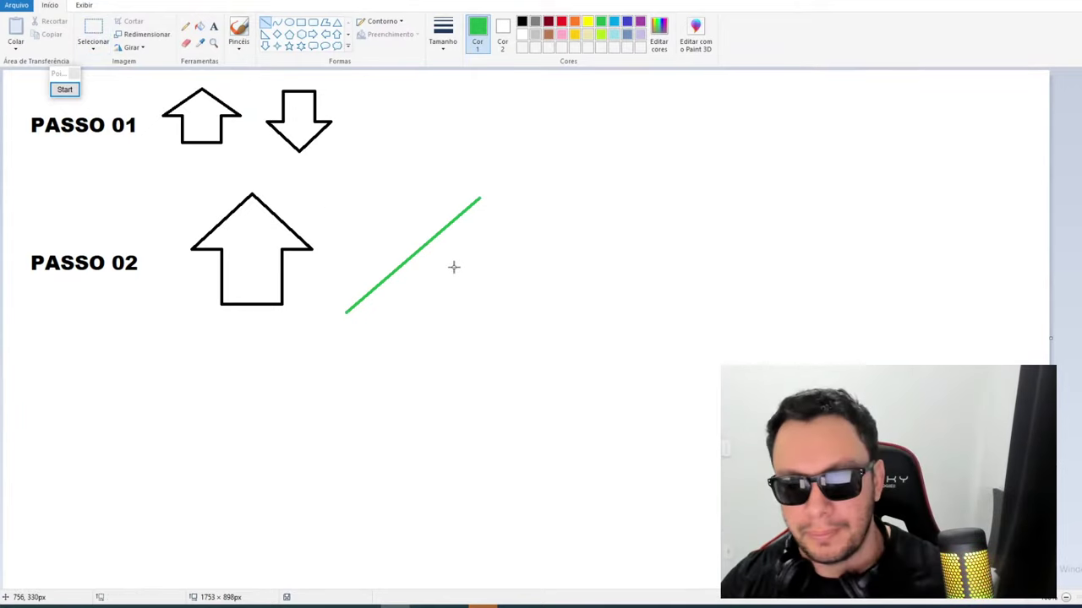
key("ctrl+z")
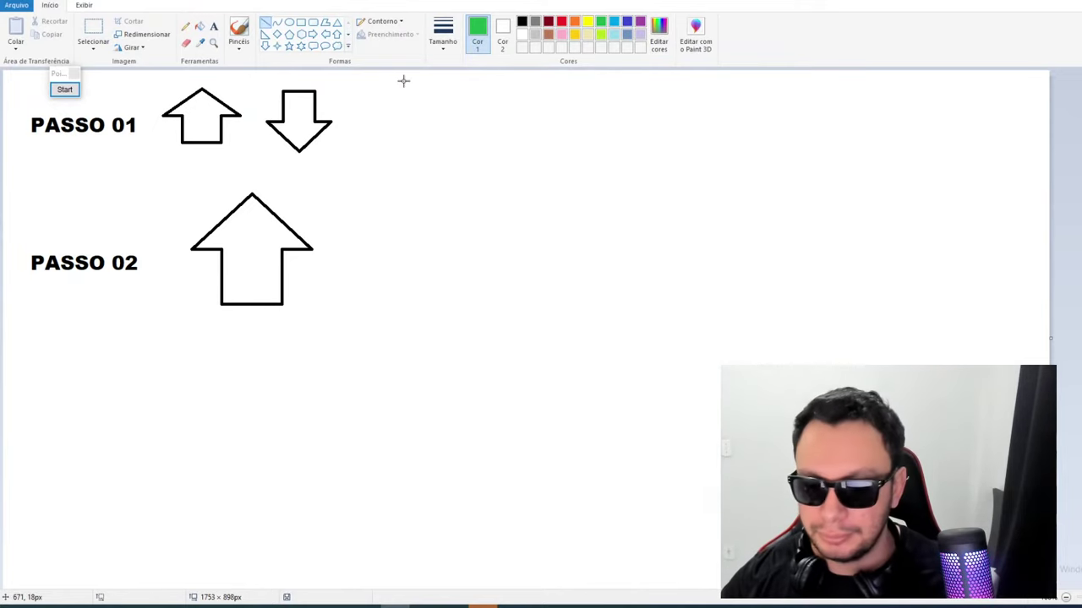
left_click(562, 23)
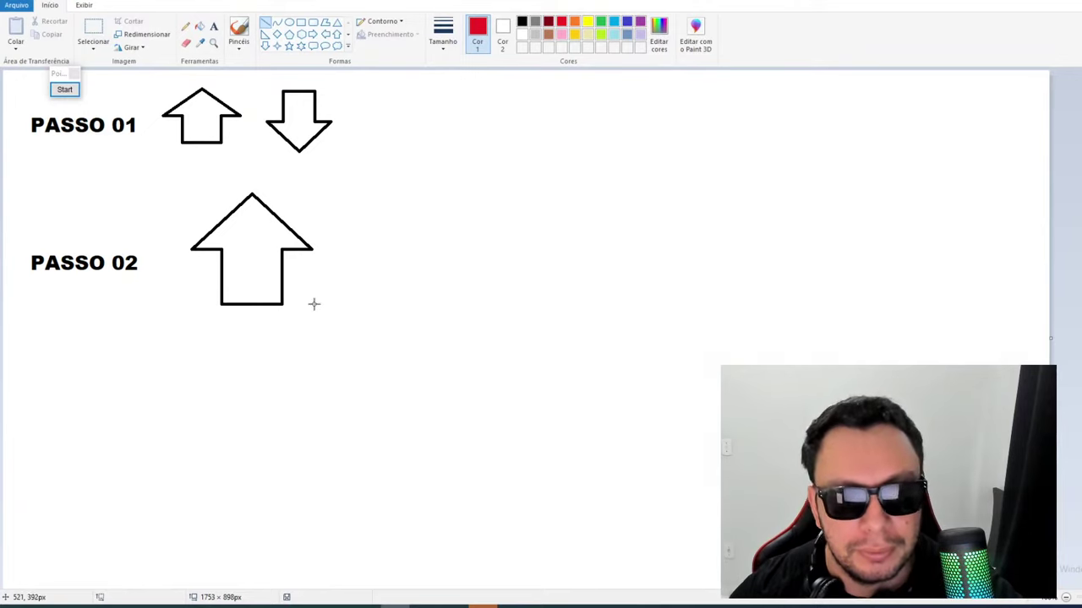
left_click(601, 23)
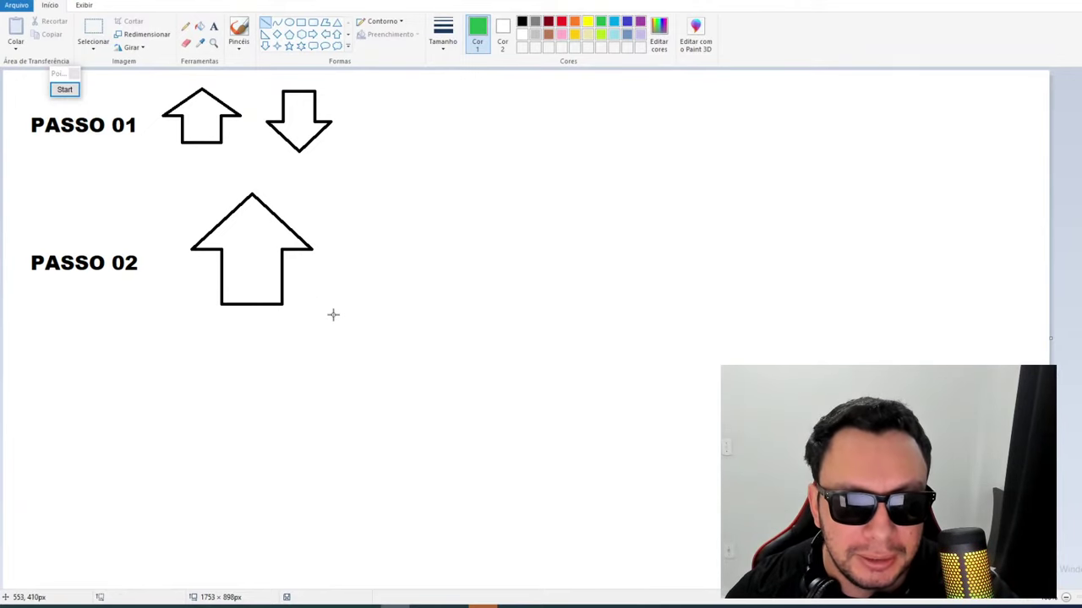
mouse_move(333, 314)
left_mouse_down()
mouse_move(357, 284)
mouse_move(373, 311)
mouse_move(414, 269)
mouse_move(421, 238)
mouse_move(451, 256)
mouse_move(441, 254)
left_mouse_up()
left_click_drag(441, 253, 530, 195)
left_click(499, 241)
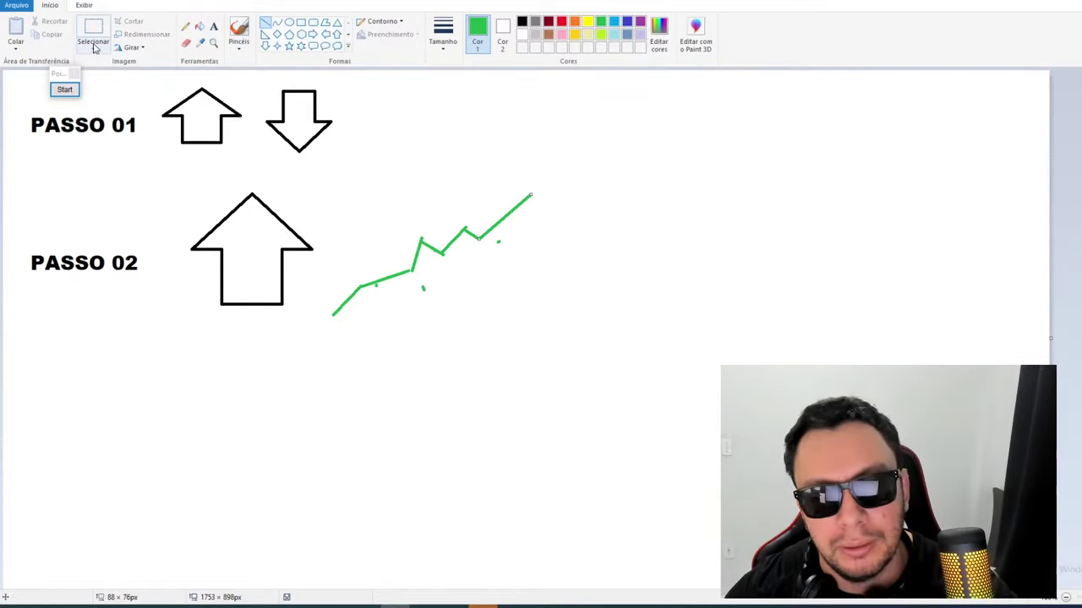
key("ctrl+z")
key("ctrl+z")
key("ctrl+z")
key("ctrl+z")
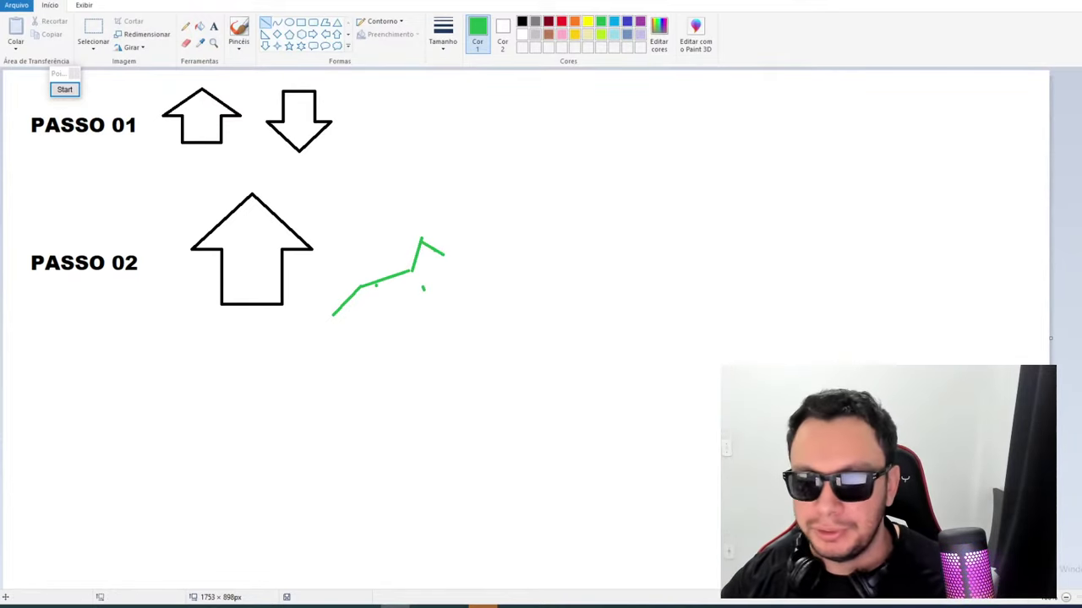
key("ctrl+z")
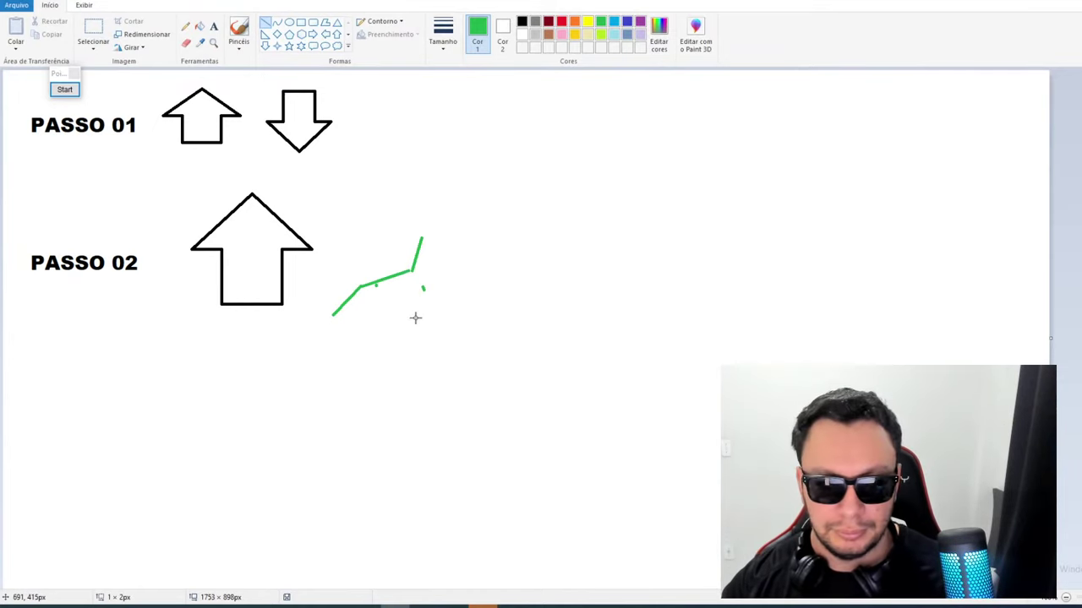
key("ctrl+z")
key("ctrl+z")
key("ctrl+z")
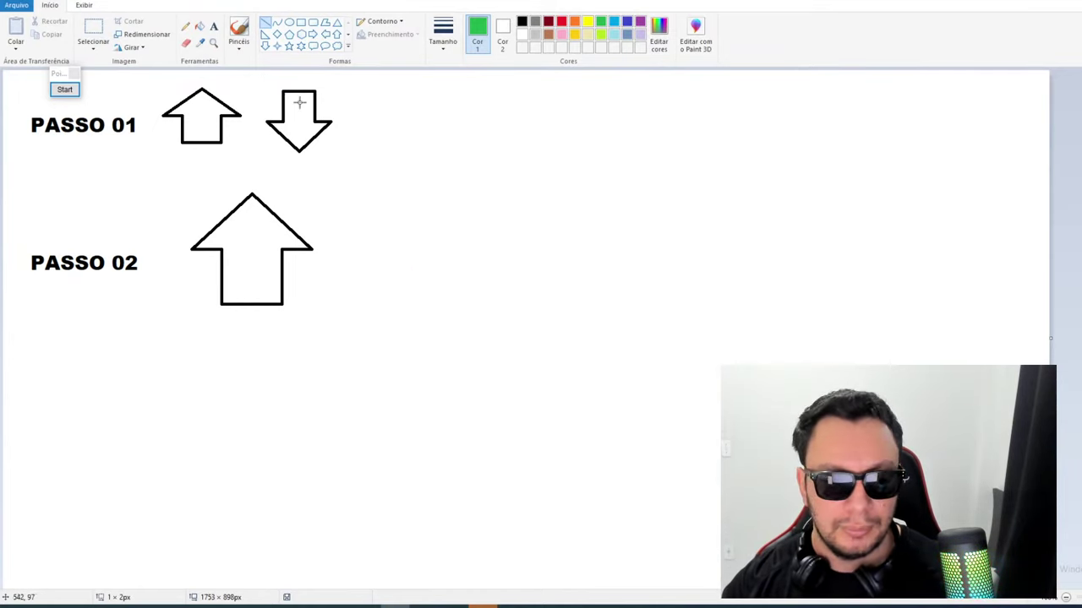
Draw a thick black rising zigzag price line with the Pencil beside the PASSO 02 arrow
left_click(186, 27)
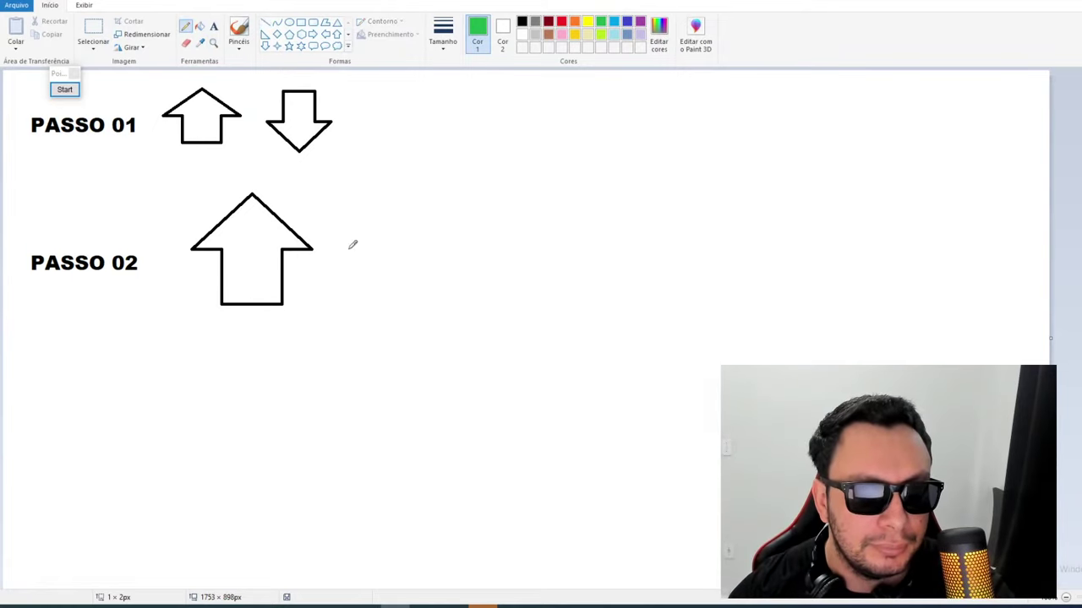
left_click_drag(336, 301, 386, 247)
key("ctrl+z")
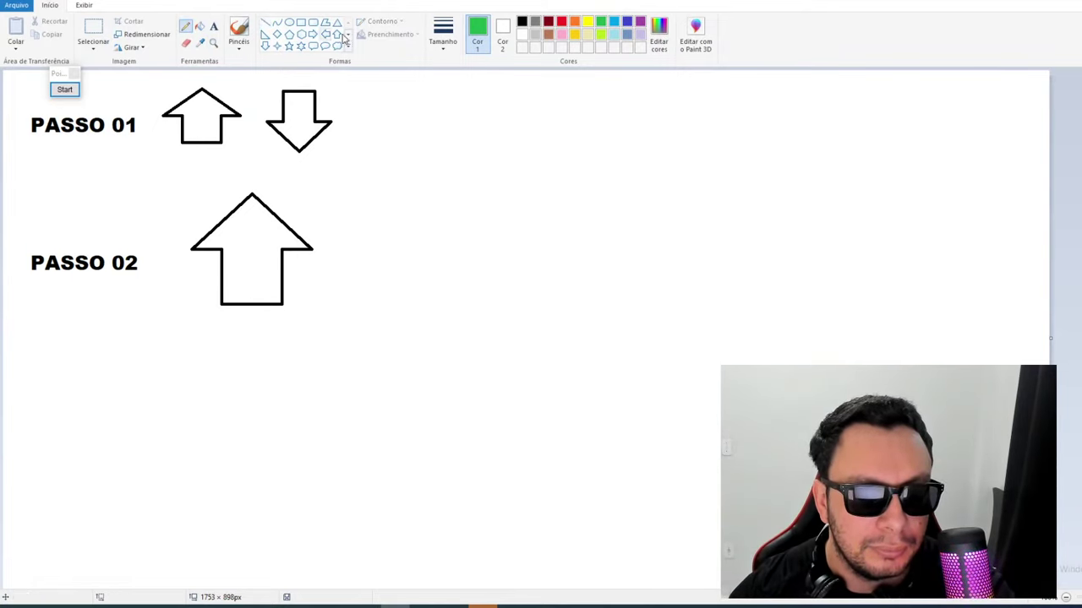
left_click(443, 38)
left_click(460, 137)
left_click(521, 24)
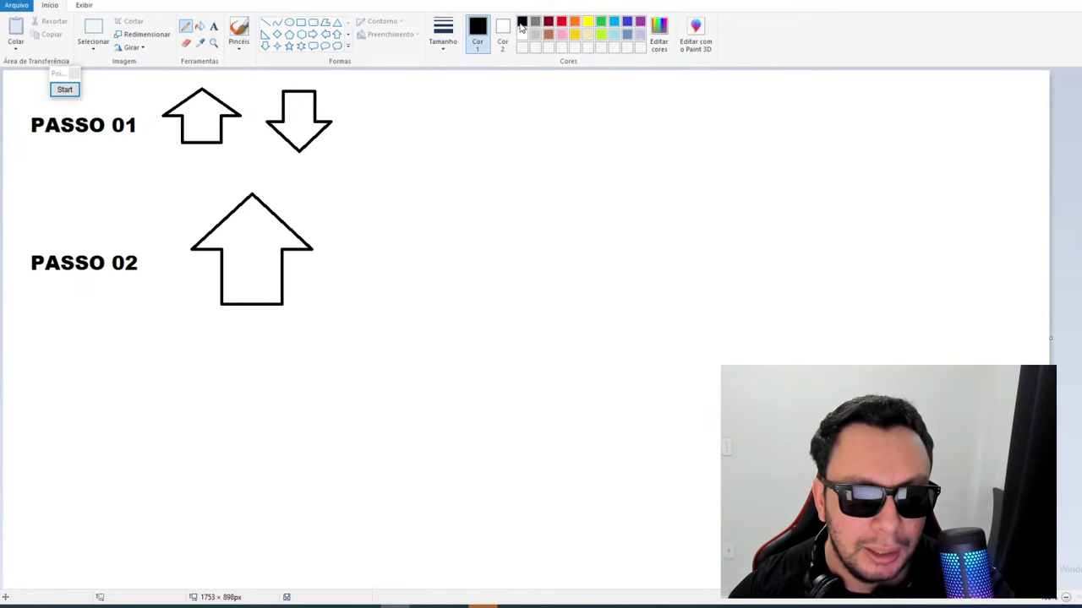
mouse_move(340, 304)
left_mouse_down()
mouse_move(455, 224)
mouse_move(480, 247)
mouse_move(562, 174)
left_mouse_up()
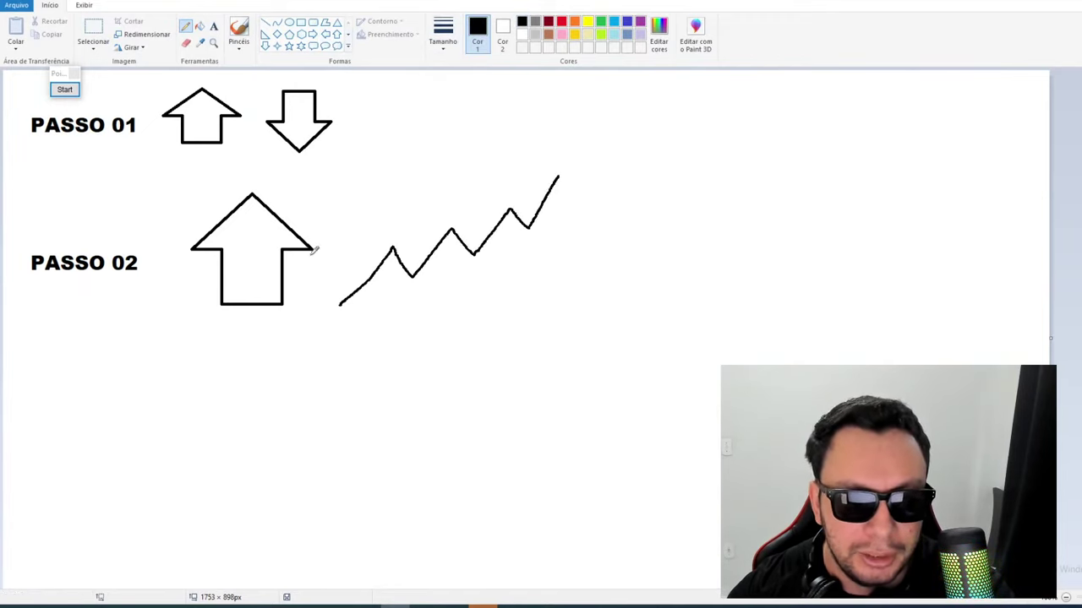
Draw a straight red line sloping downward beside the end of the rising zigzag
left_click(266, 23)
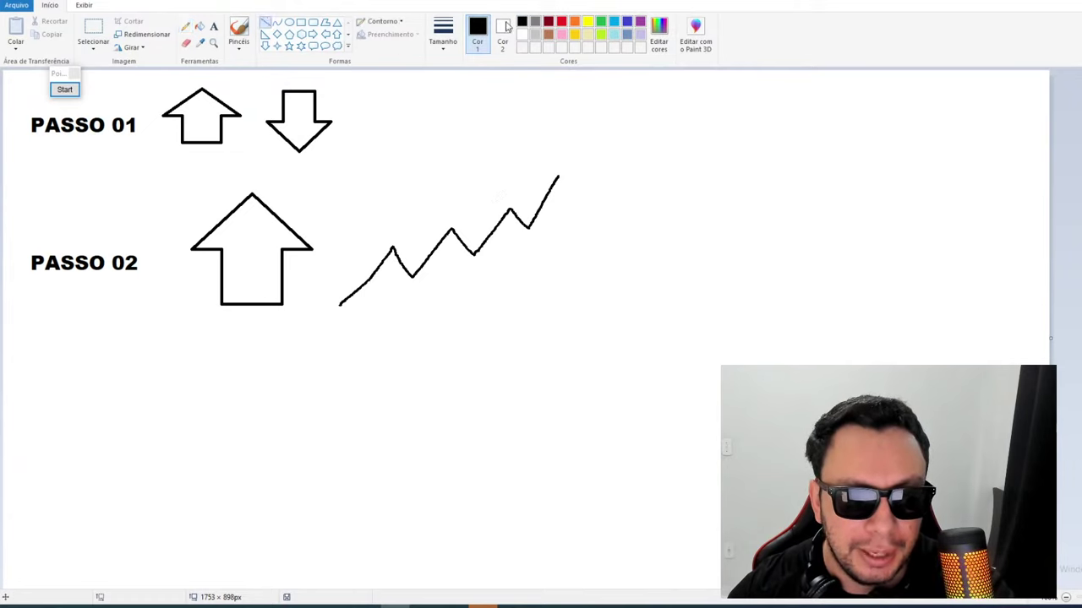
left_click(563, 22)
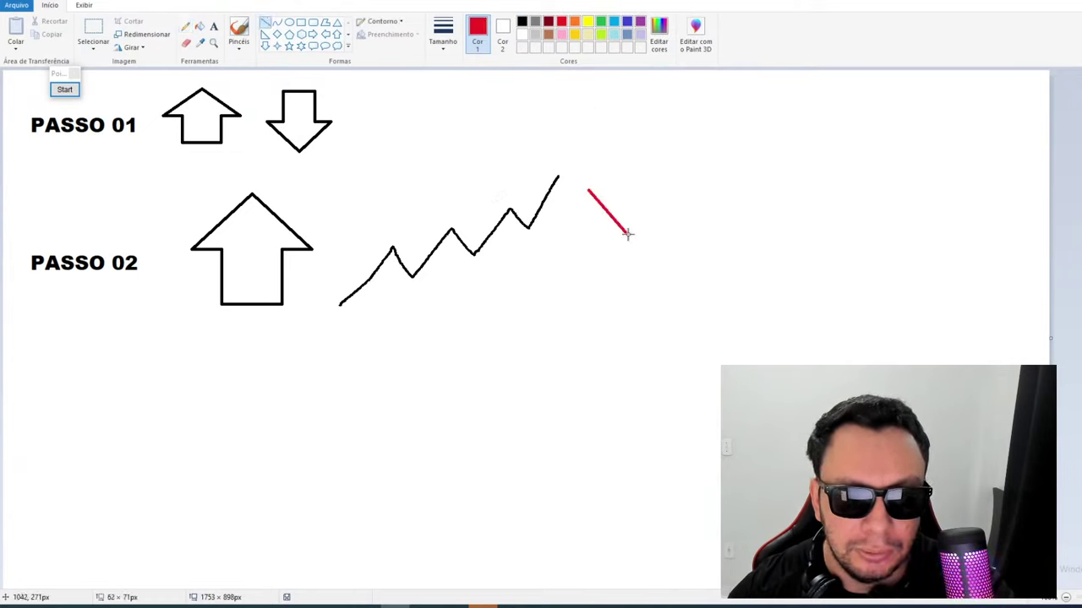